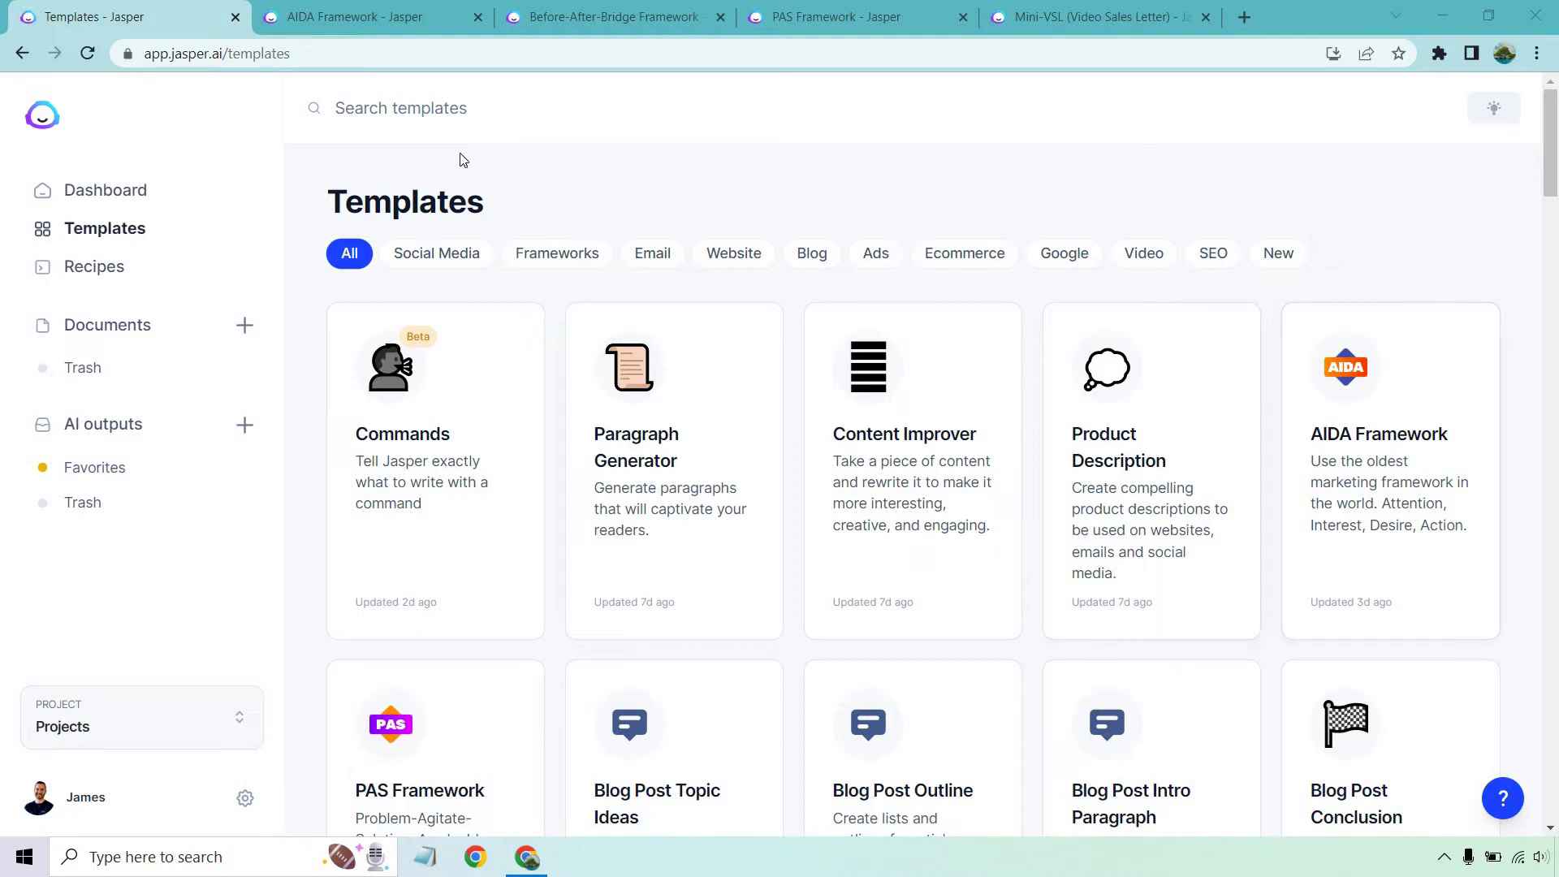
- Filter the template library to Frameworks only, then show all templates again
{"action": "left_click", "coordinate": [577, 253]}
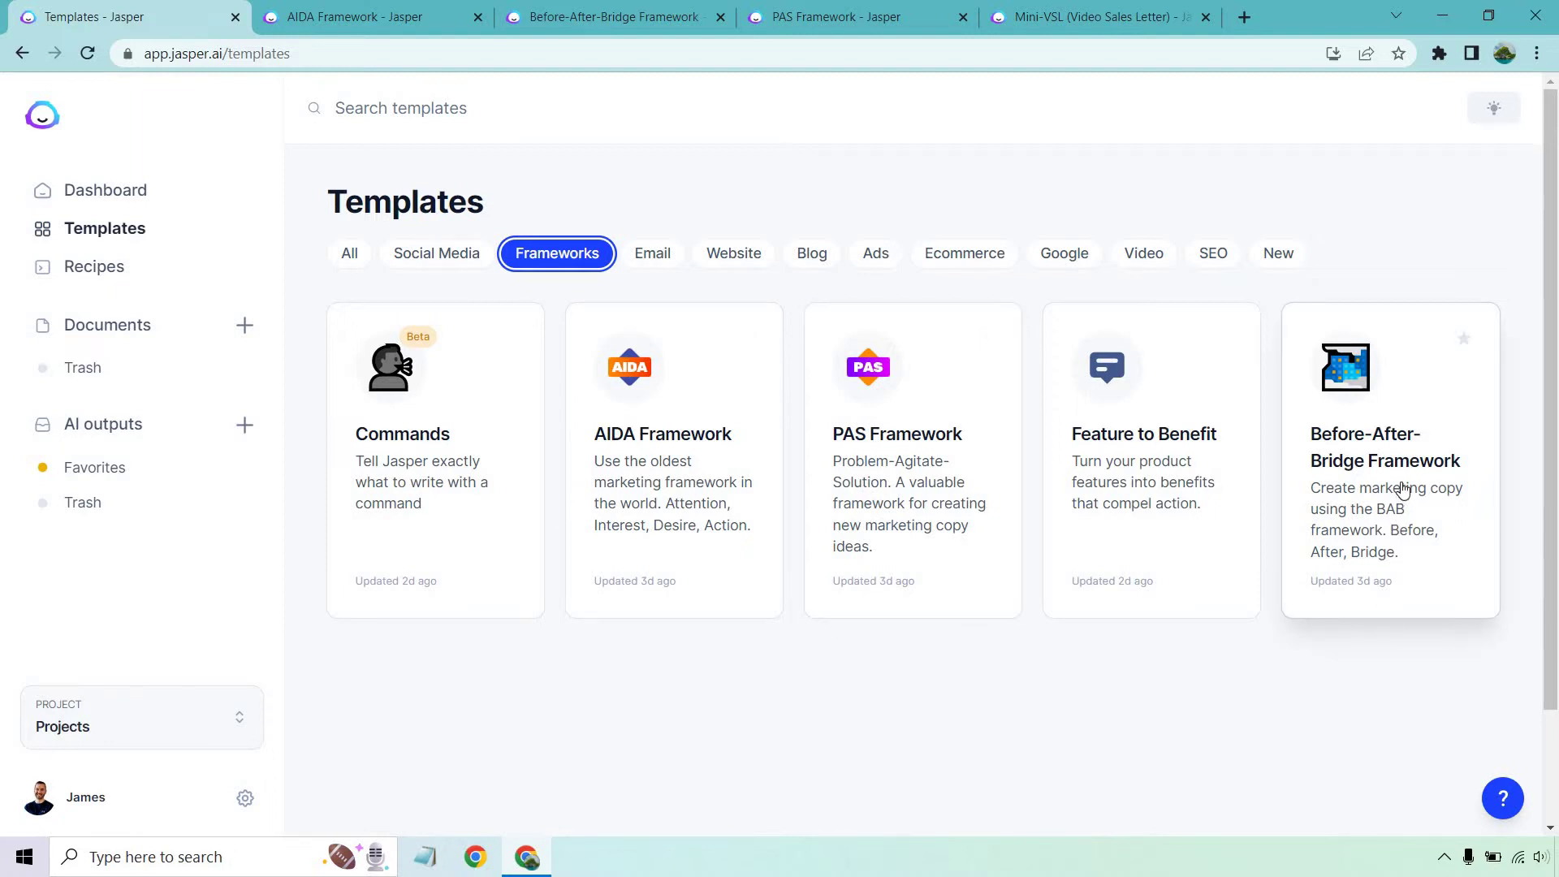
{"action": "left_click", "coordinate": [351, 253]}
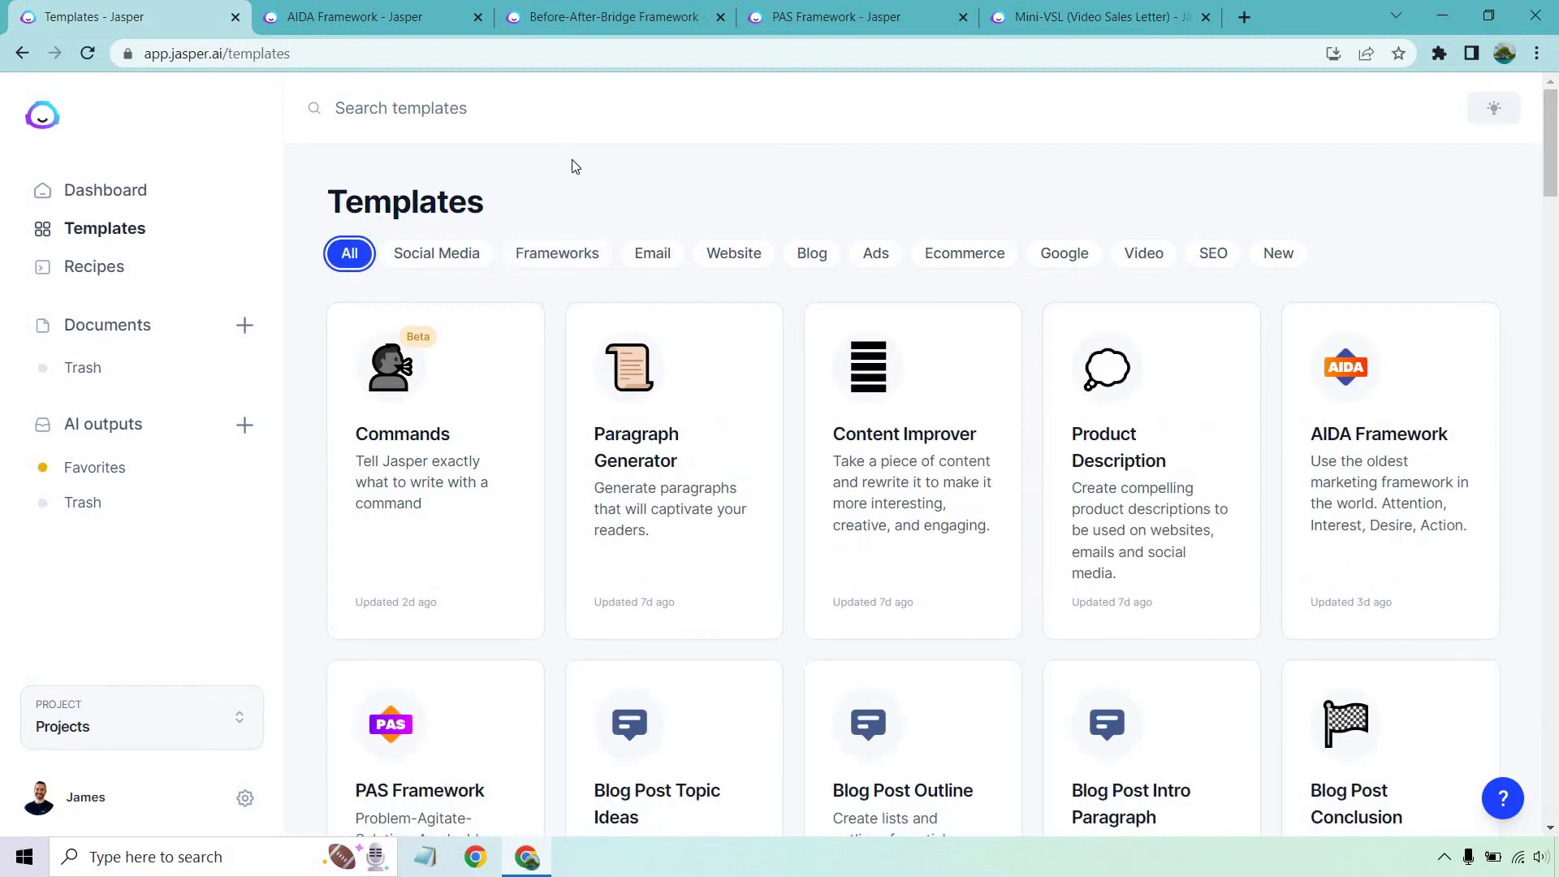
- Bring up the AIDA Framework template filled in for ClickFunnels
{"action": "left_click", "coordinate": [381, 17]}
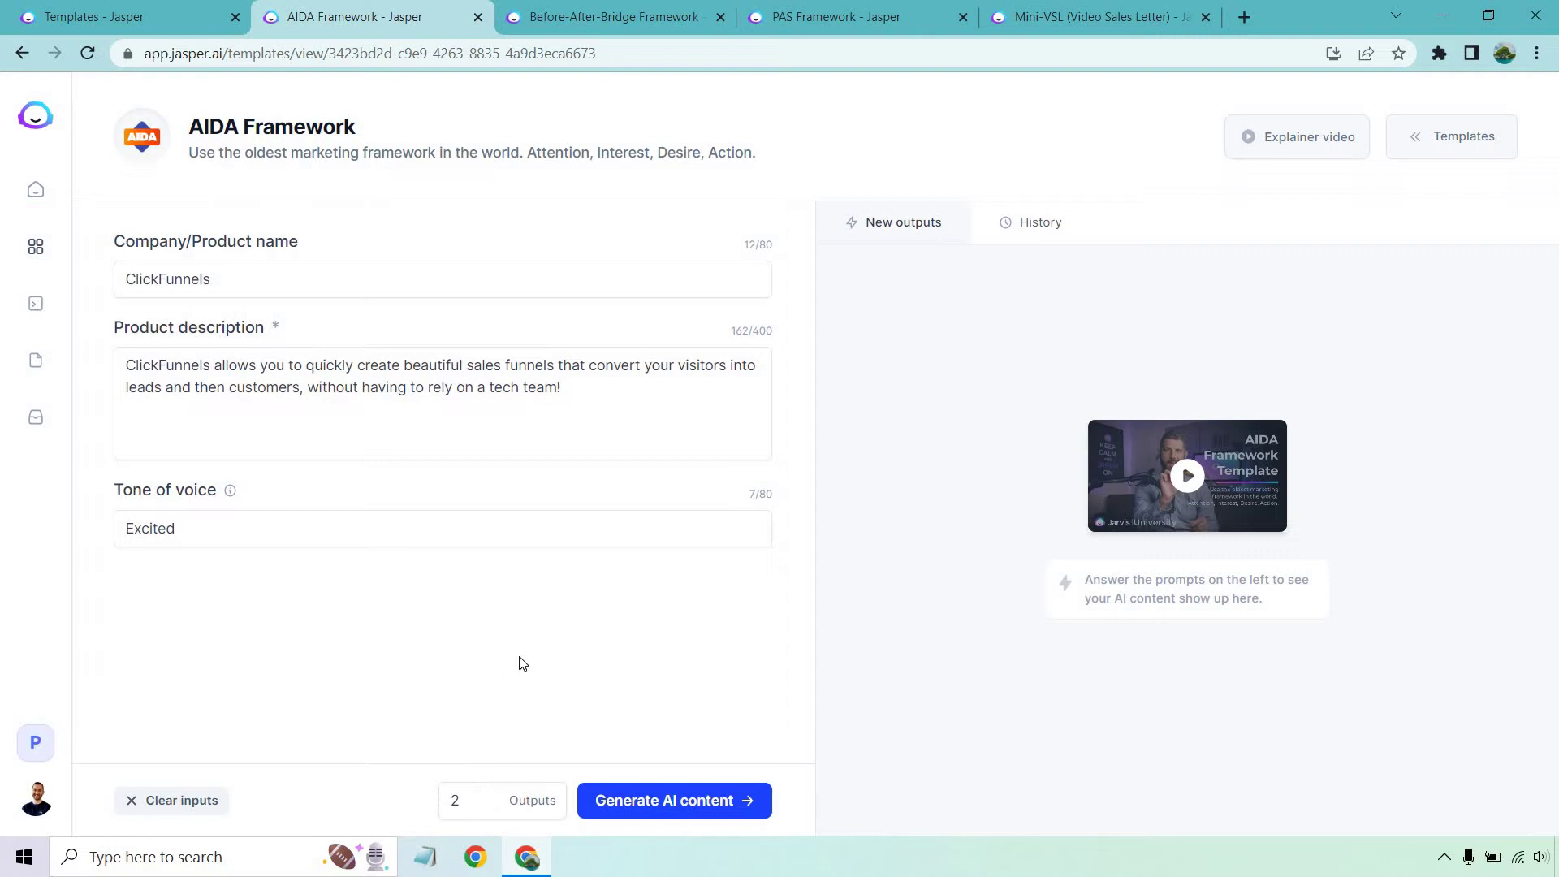
- Generate two AIDA copy drafts for ClickFunnels with Attention, Interest, Desire and Action sections
{"action": "left_click", "coordinate": [648, 801]}
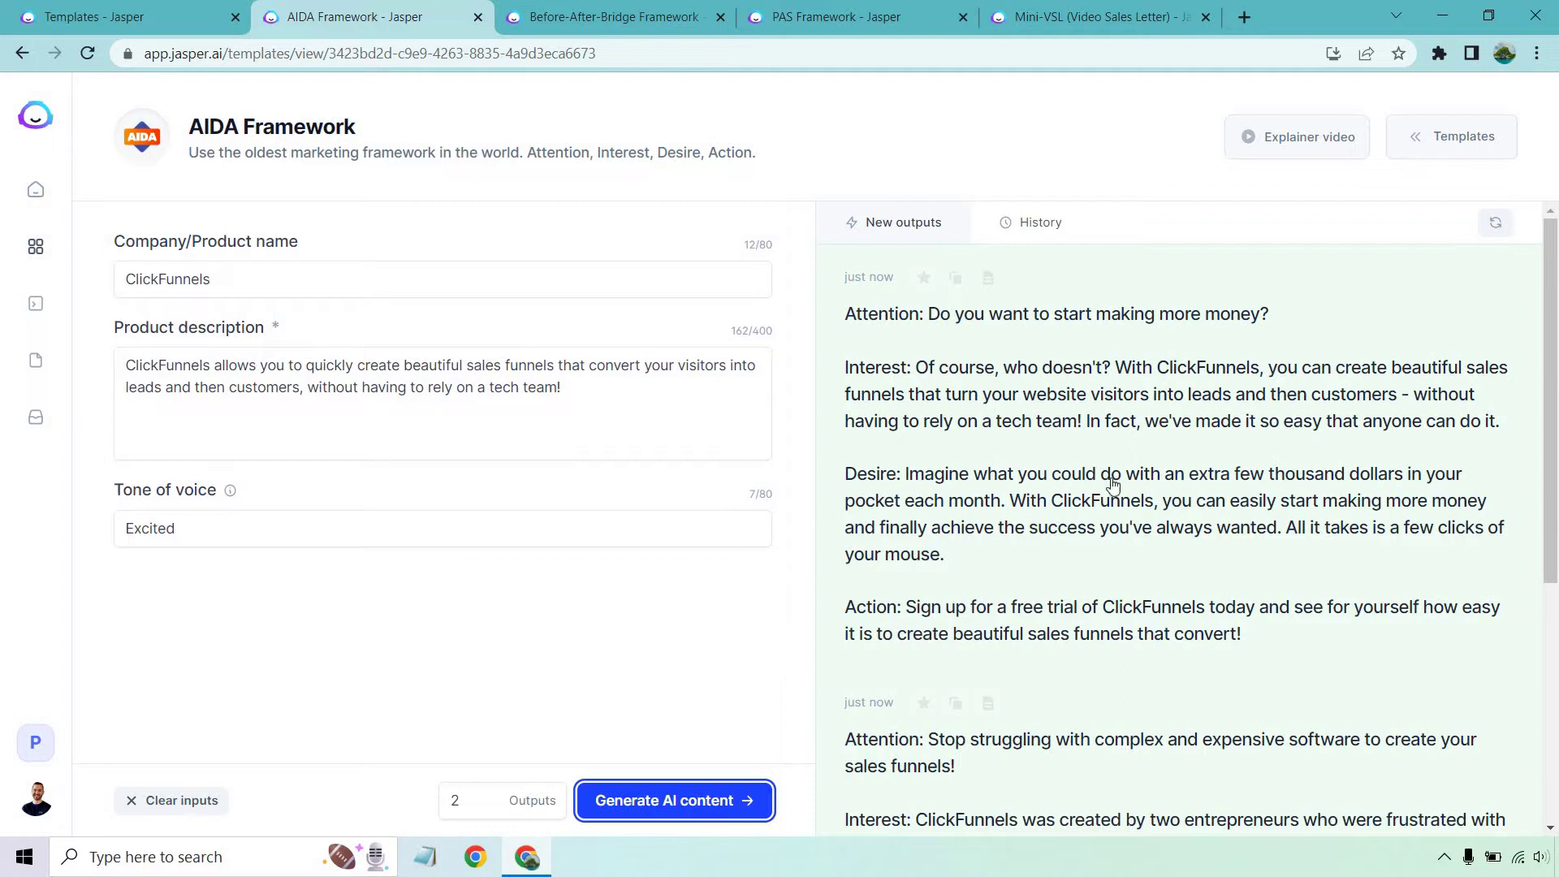
{"action": "scroll", "coordinate": [1152, 473], "scroll_direction": "down", "scroll_amount": 3}
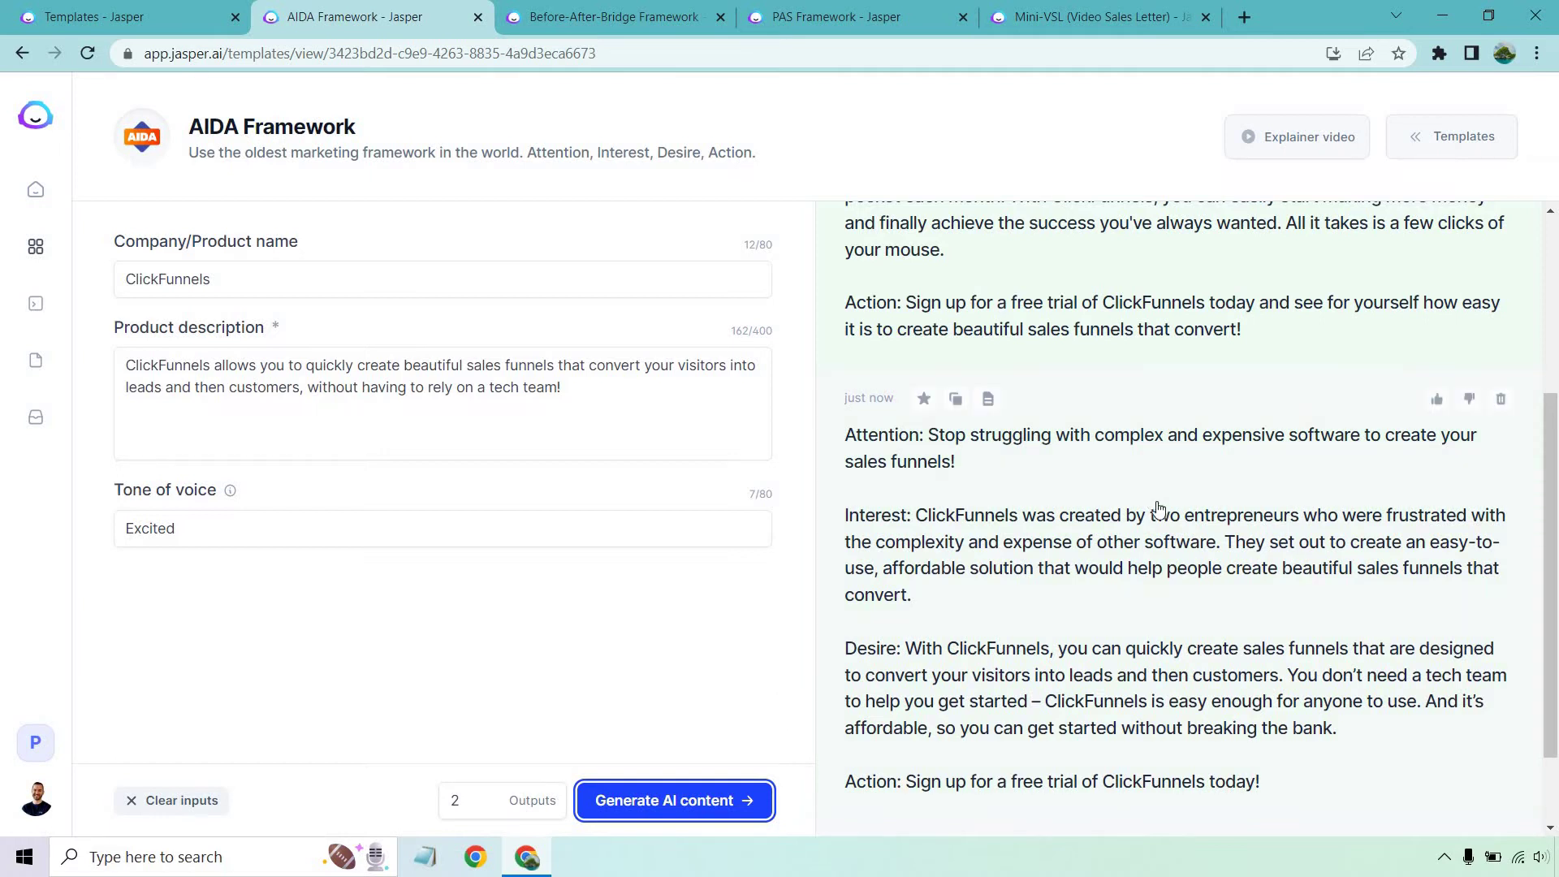
{"action": "scroll", "coordinate": [1157, 506], "scroll_direction": "up", "scroll_amount": 3}
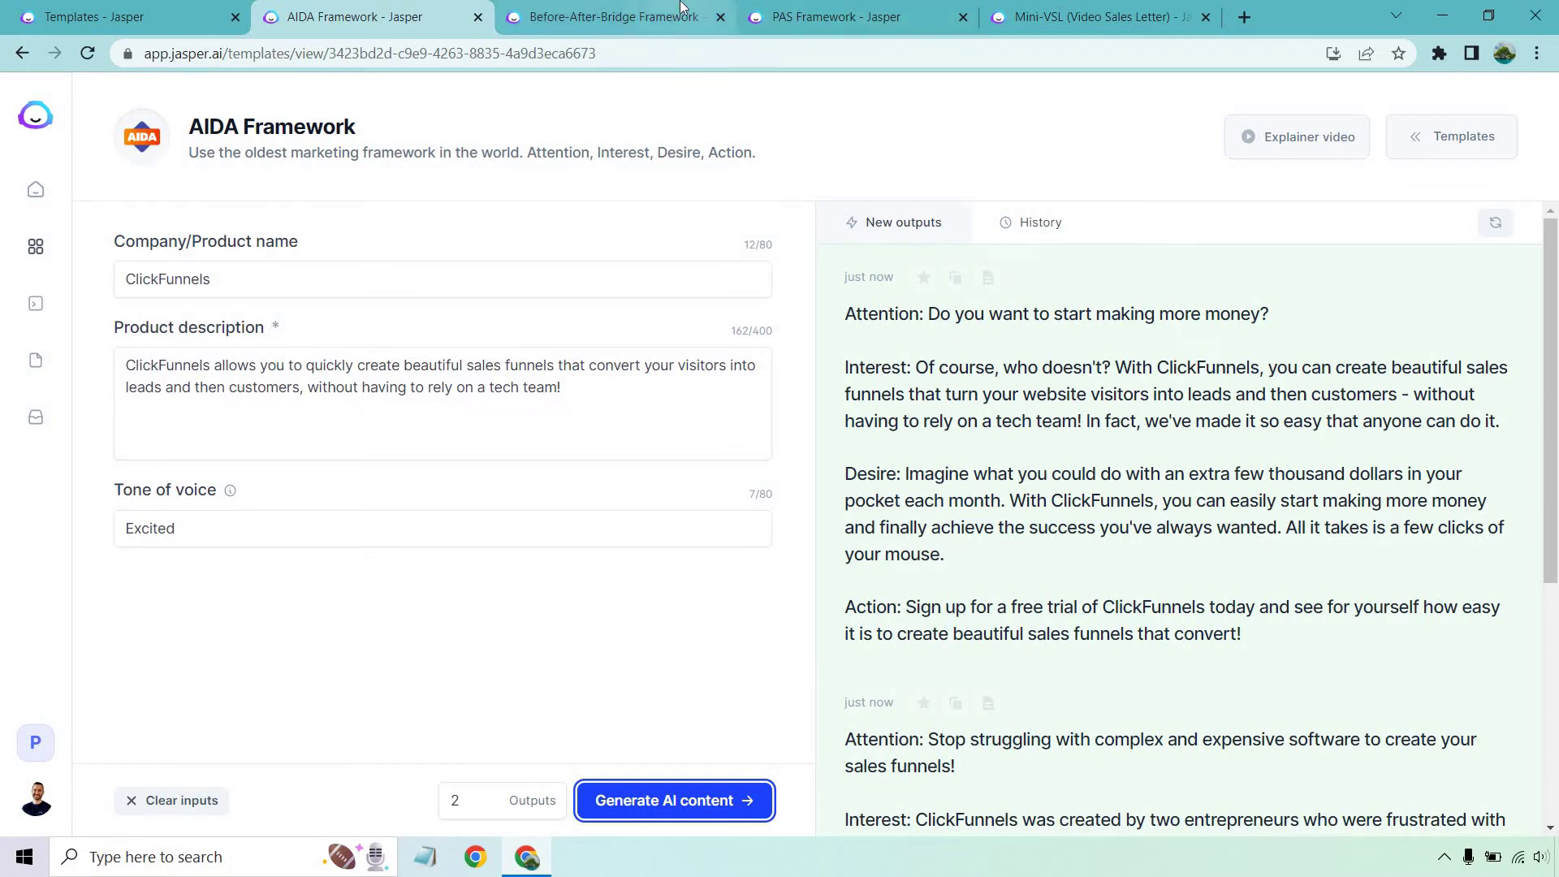
- In the Before-After-Bridge form for Jasper.ai, correct 'for you copywriting' to 'for your copywriting'
{"action": "left_click", "coordinate": [615, 18]}
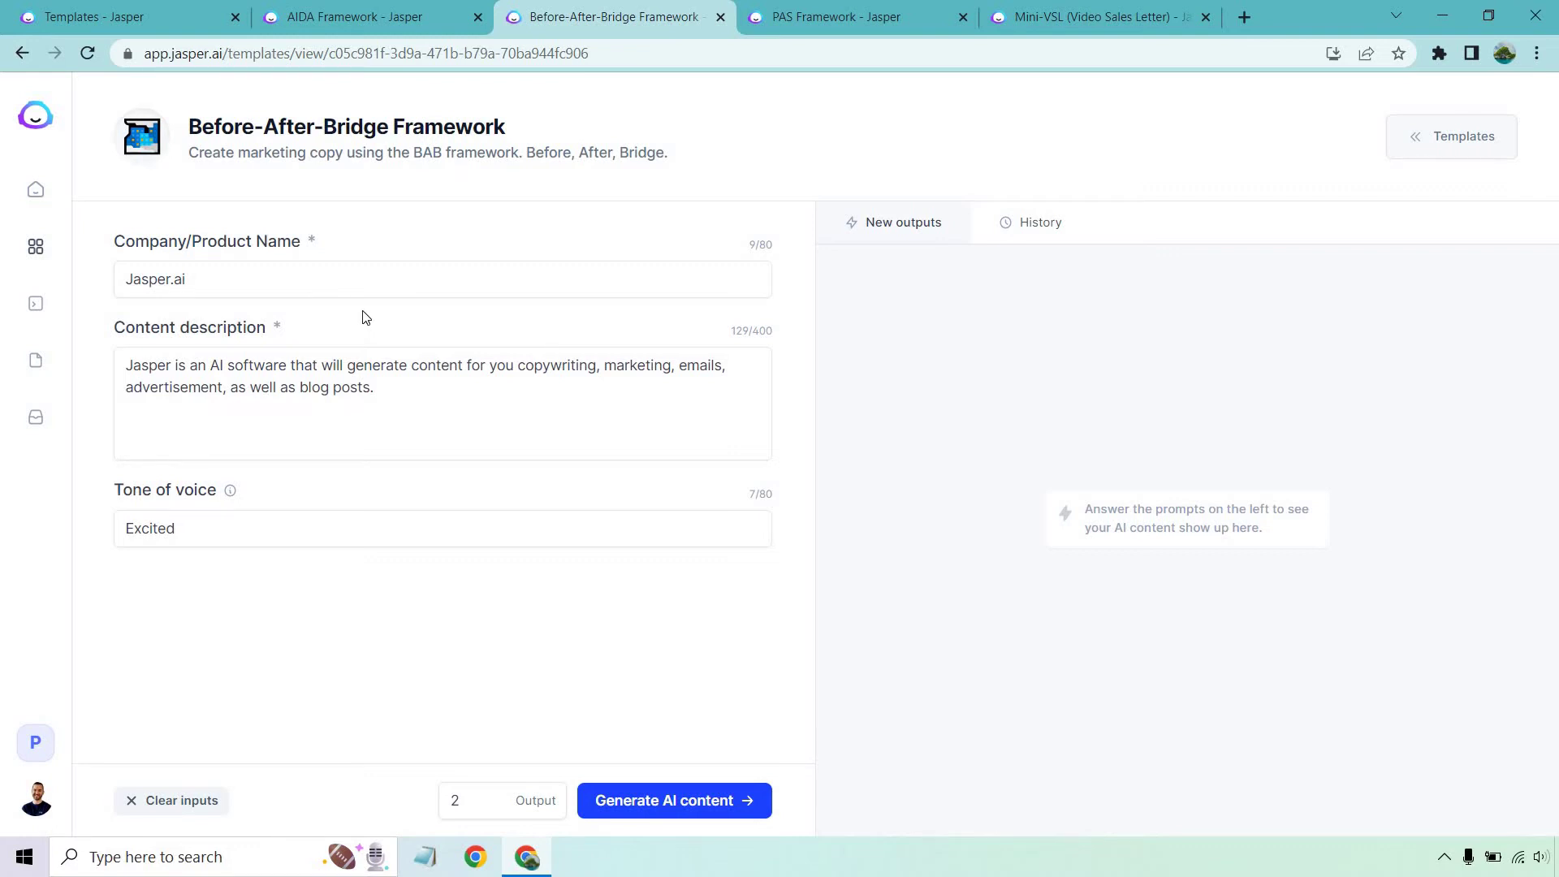
{"action": "left_click", "coordinate": [516, 363]}
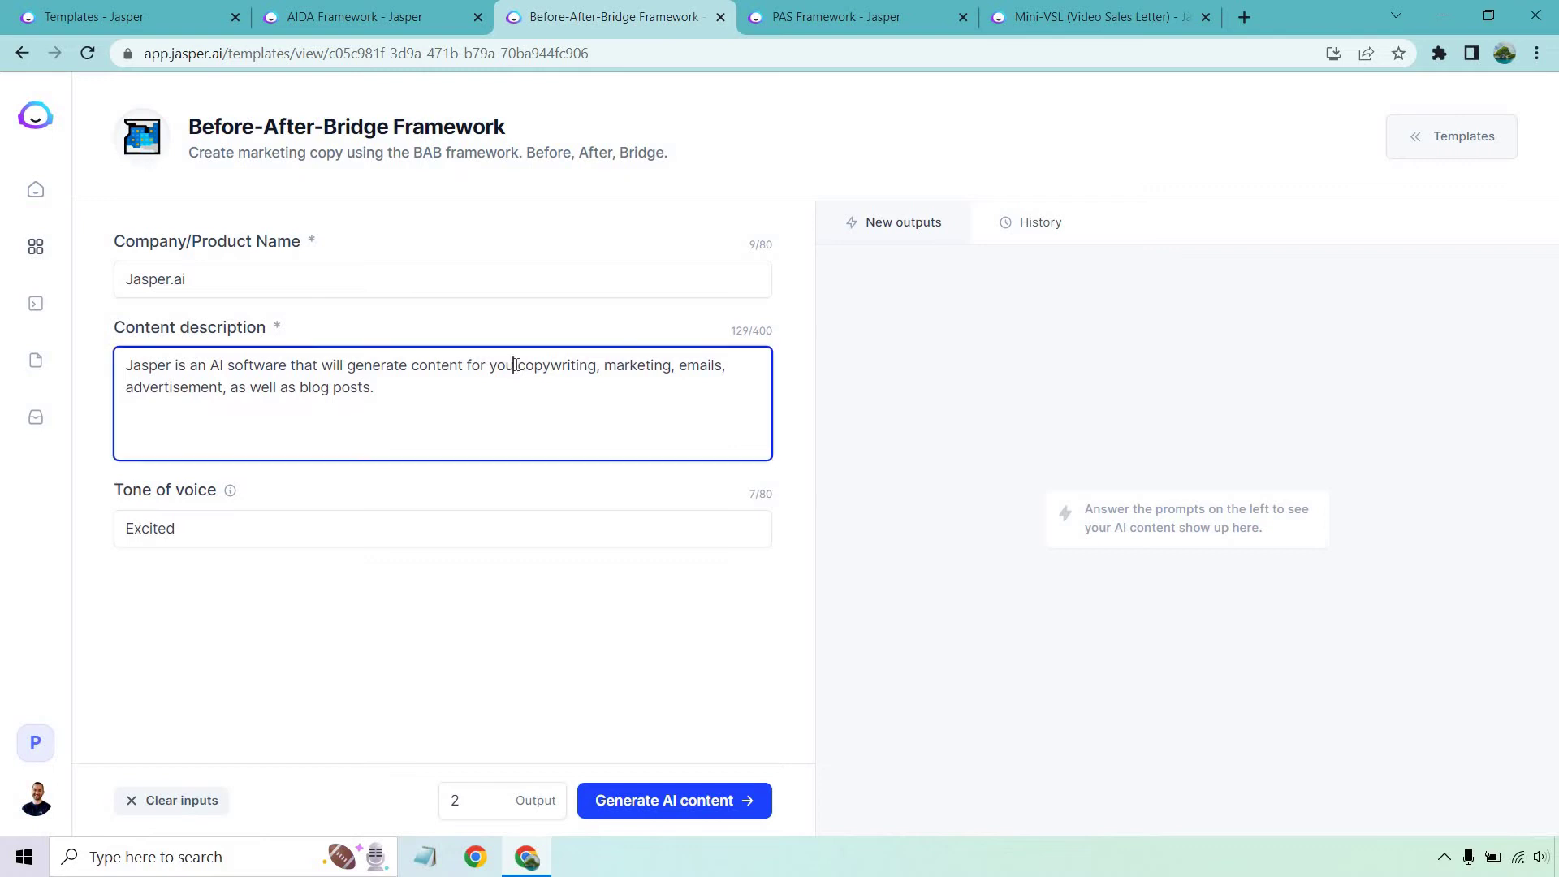
{"action": "type", "text": "r"}
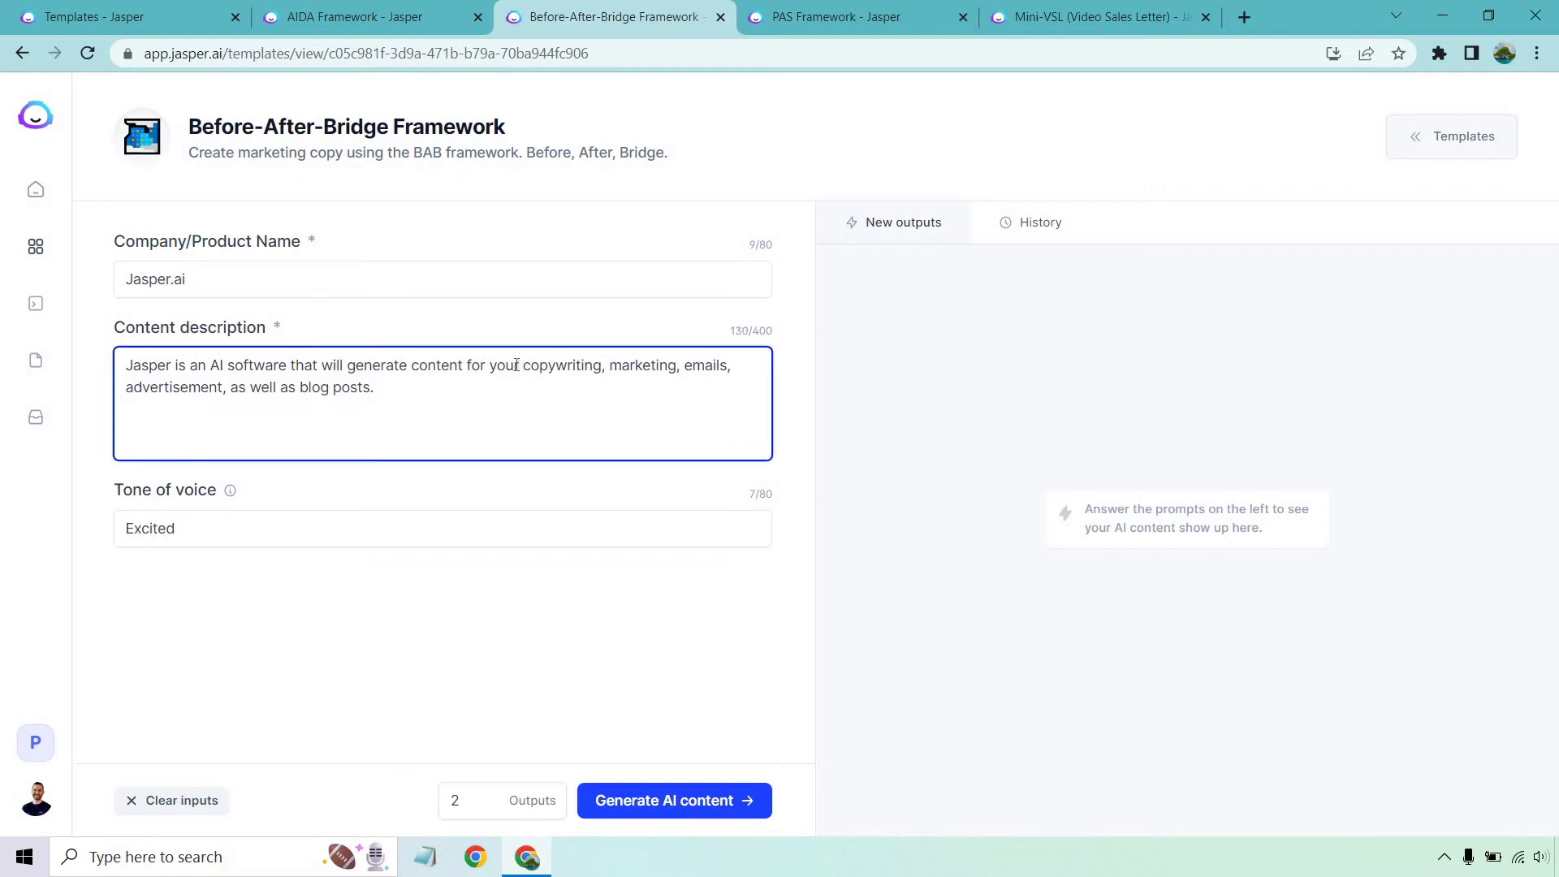
{"action": "left_click", "coordinate": [437, 607]}
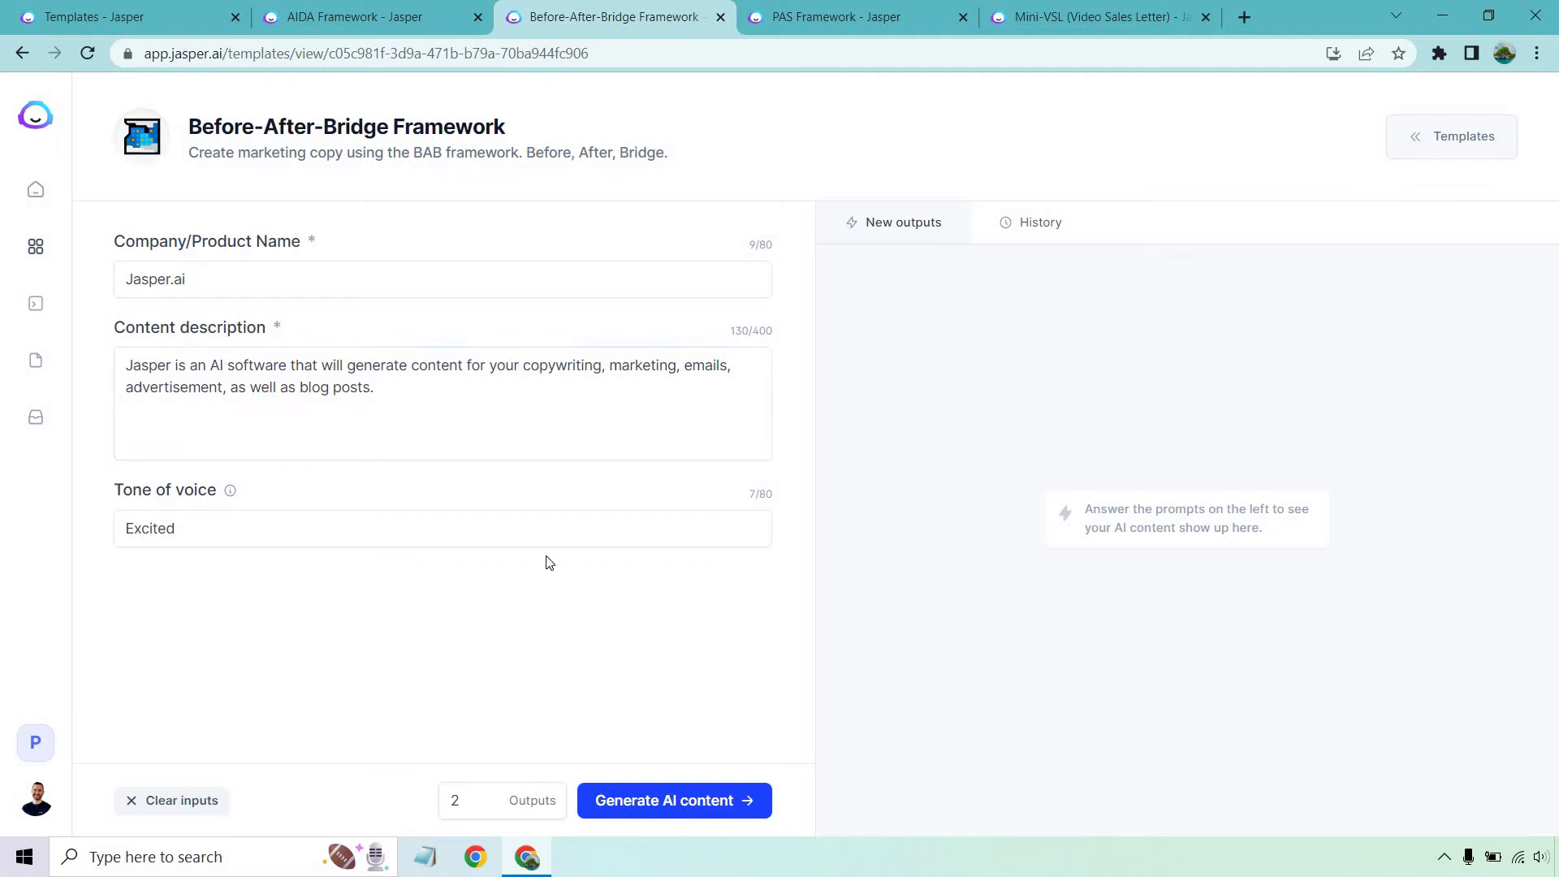
- Generate two Before-After-Bridge drafts for Jasper.ai, then move to the PAS Framework form for GetResponse
{"action": "left_click", "coordinate": [700, 794]}
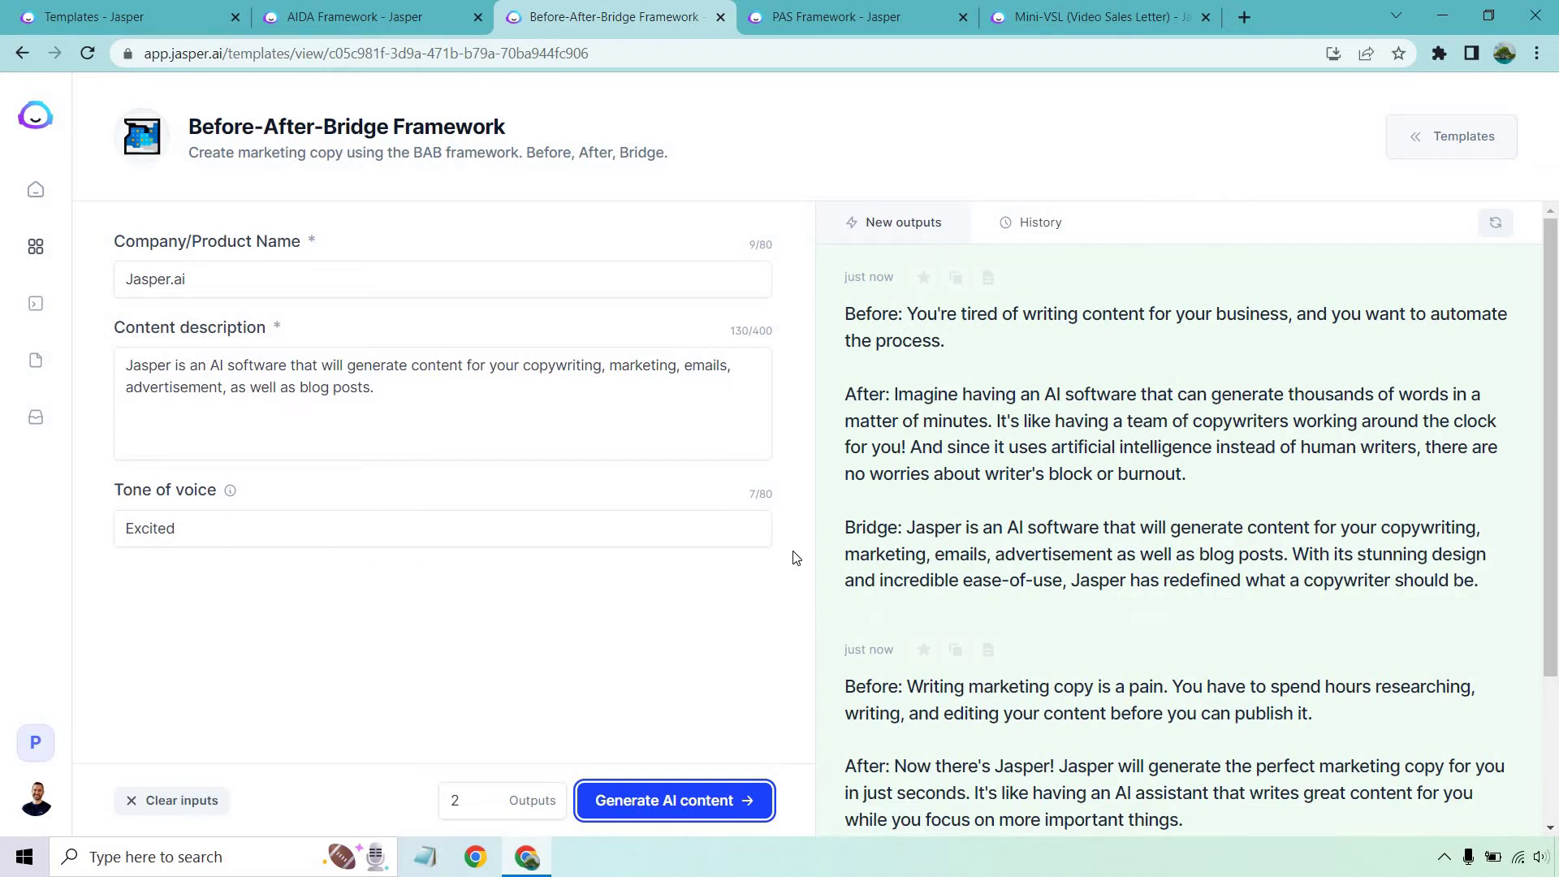
{"action": "mouse_move", "coordinate": [1176, 488]}
{"action": "scroll", "coordinate": [1199, 512], "scroll_direction": "down", "scroll_amount": 2}
{"action": "scroll", "coordinate": [1182, 569], "scroll_direction": "down", "scroll_amount": 1}
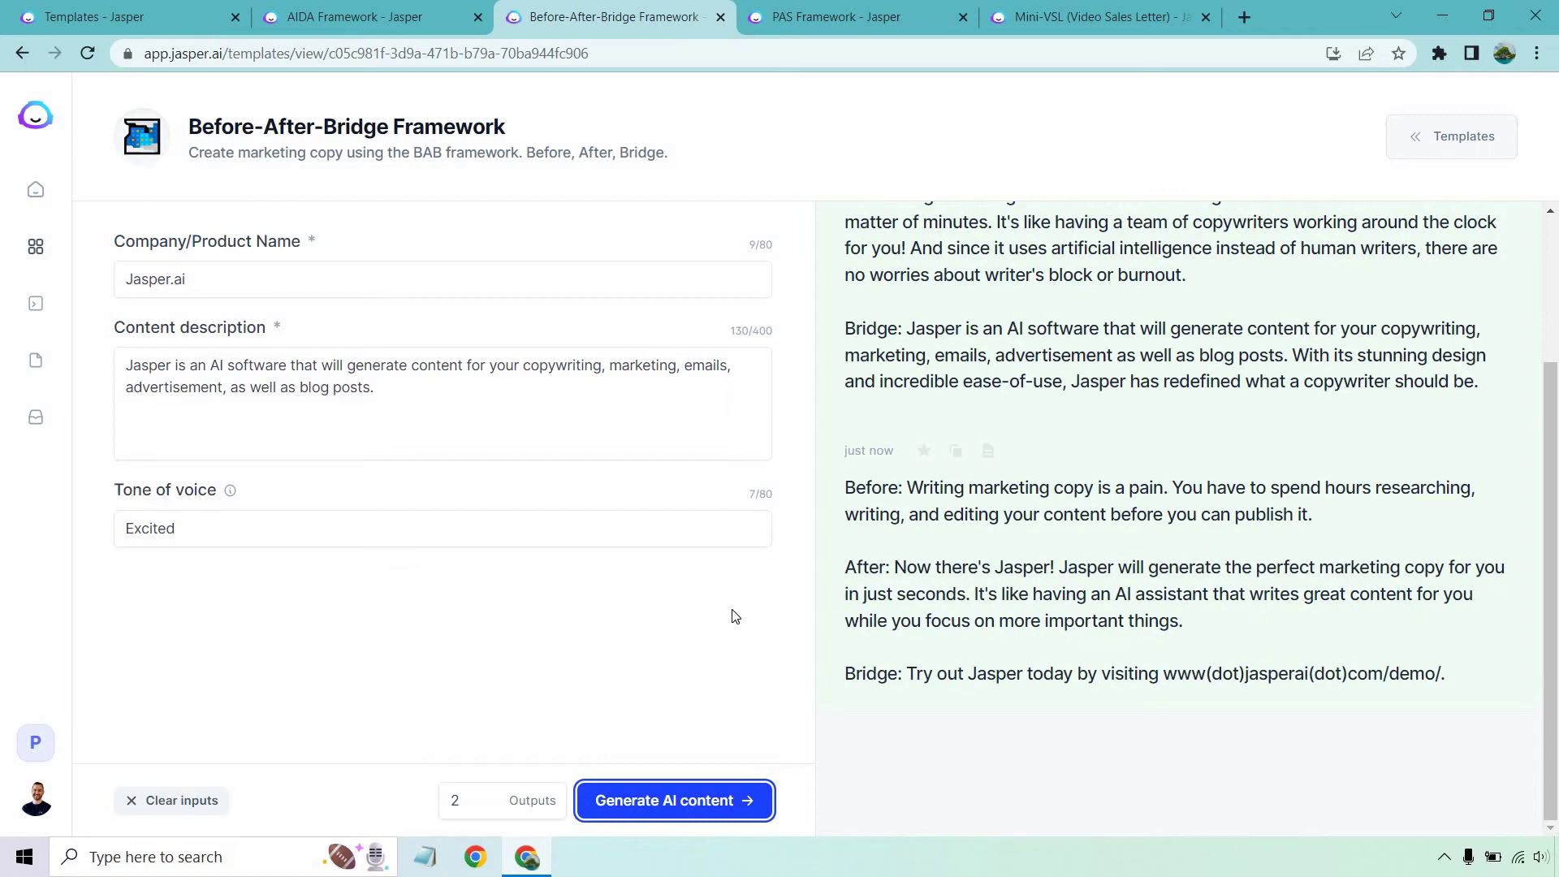
{"action": "mouse_move", "coordinate": [1175, 572]}
{"action": "scroll", "coordinate": [1253, 688], "scroll_direction": "up", "scroll_amount": 3}
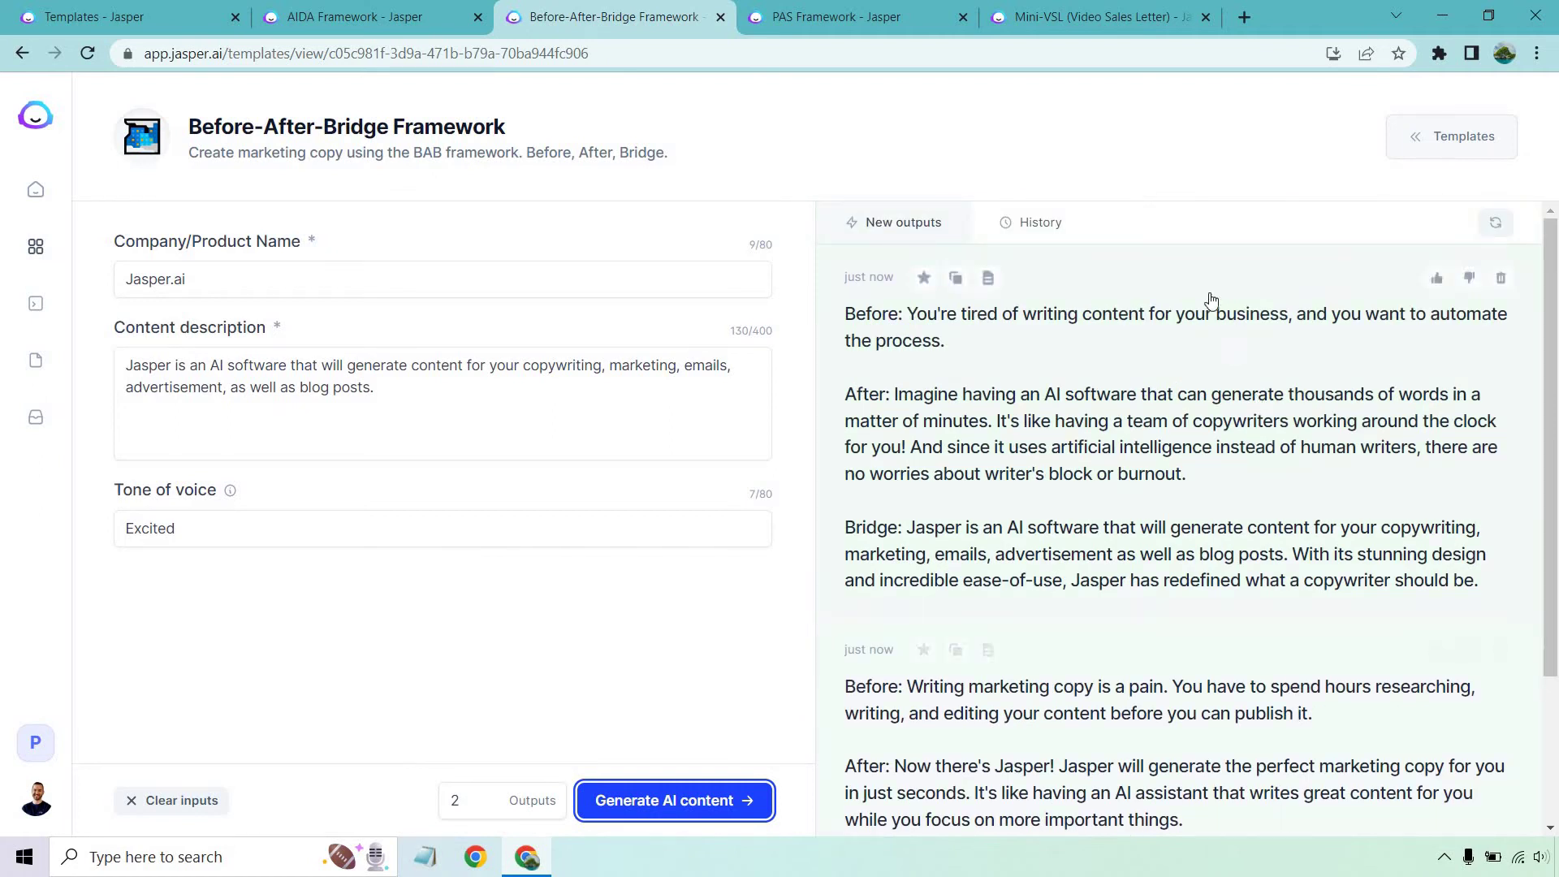
{"action": "left_click", "coordinate": [848, 18]}
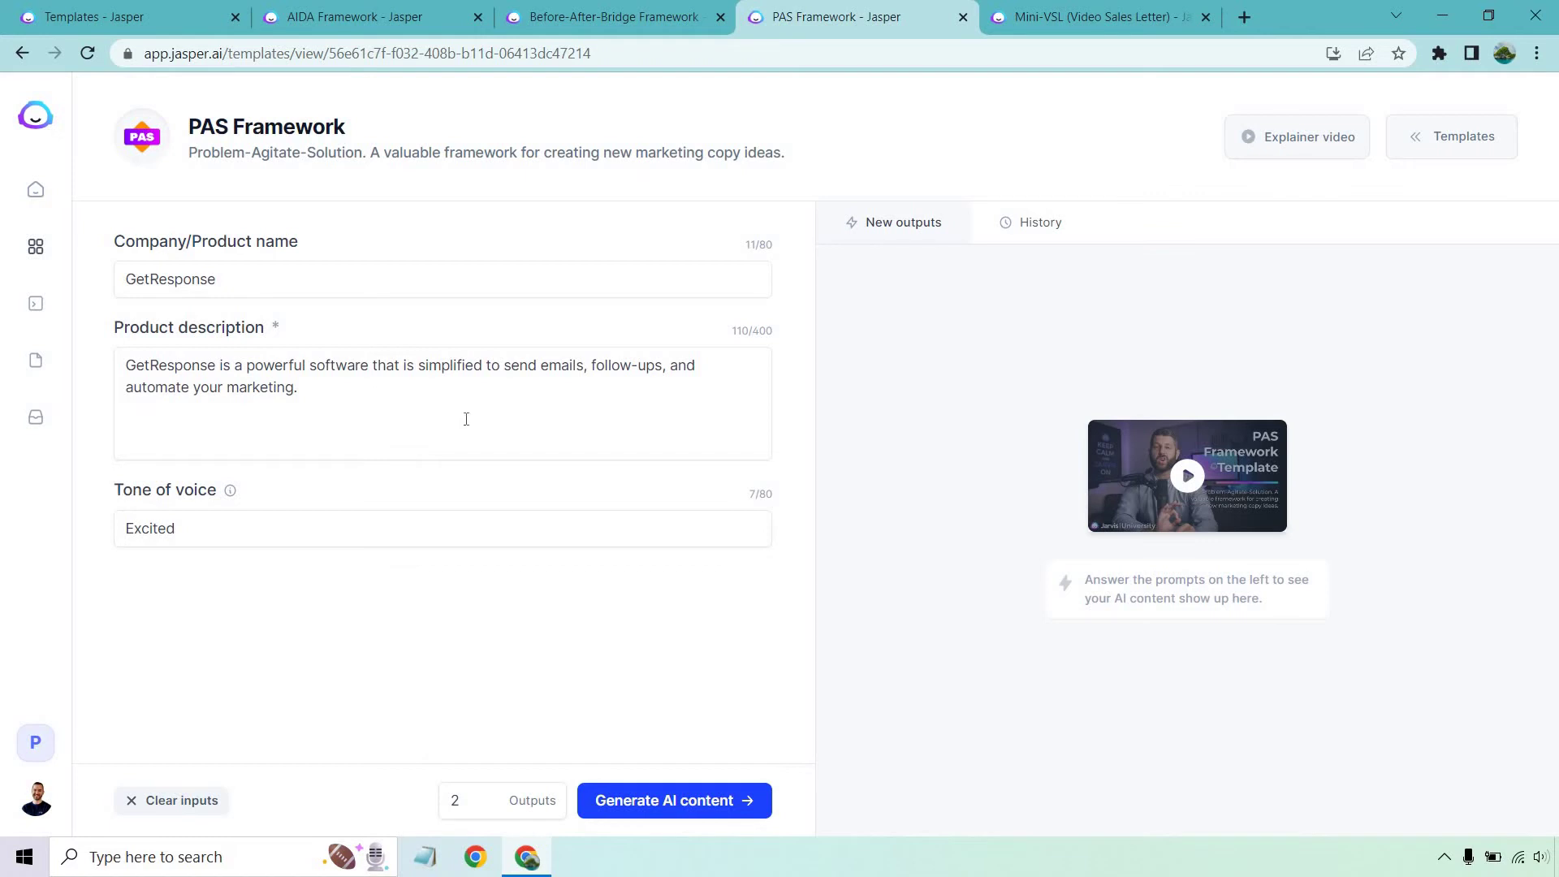
- Generate two Problem-Agitate-Solution drafts for GetResponse from the filled-in details
{"action": "left_click", "coordinate": [677, 799]}
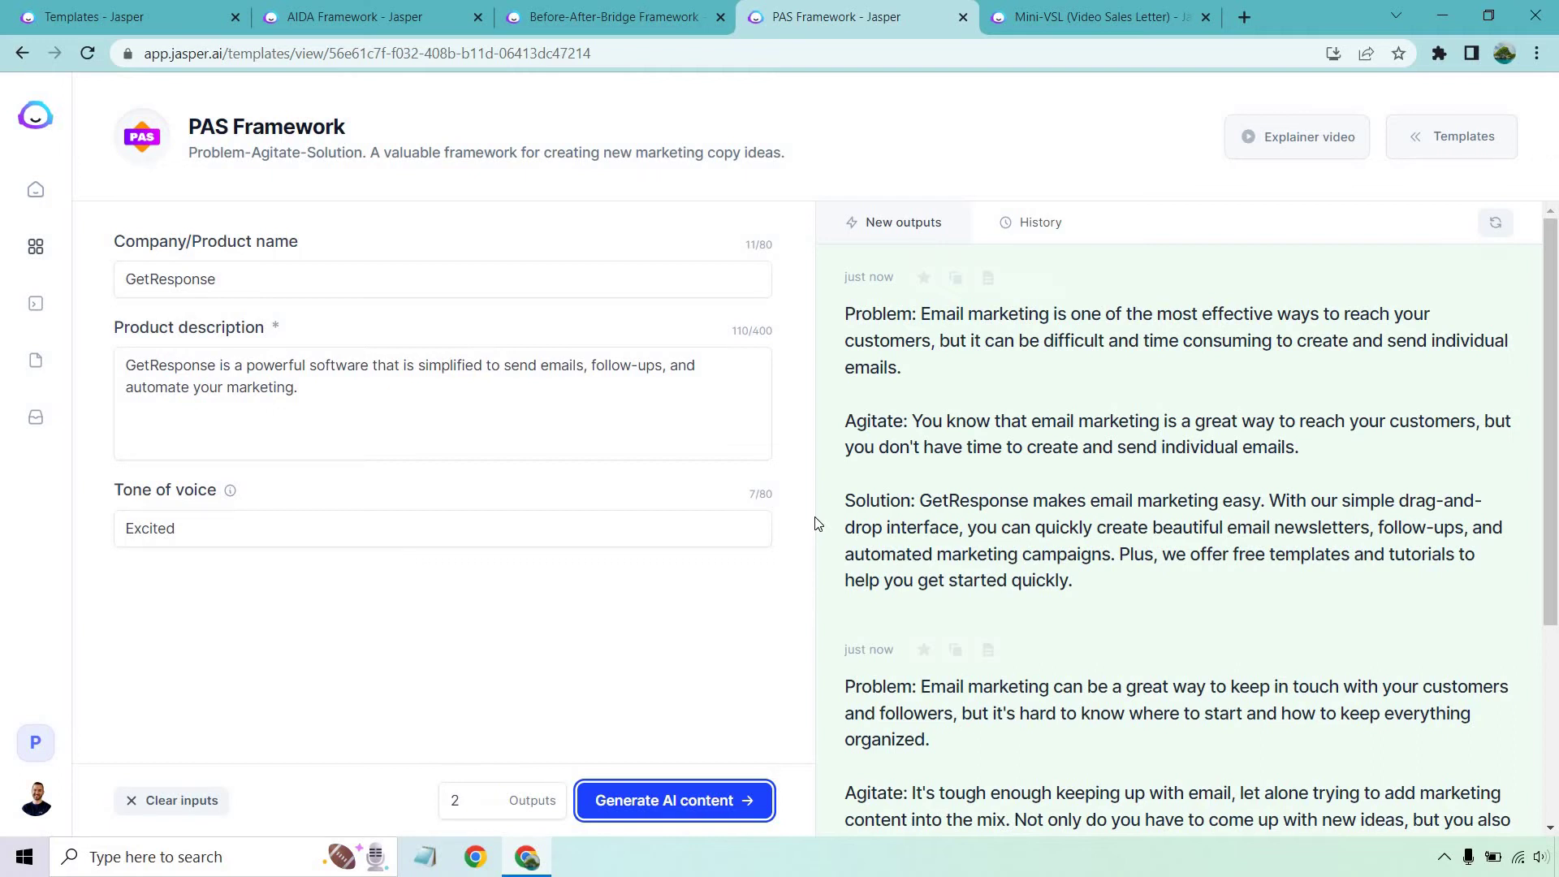
{"action": "scroll", "coordinate": [934, 498], "scroll_direction": "down", "scroll_amount": 3}
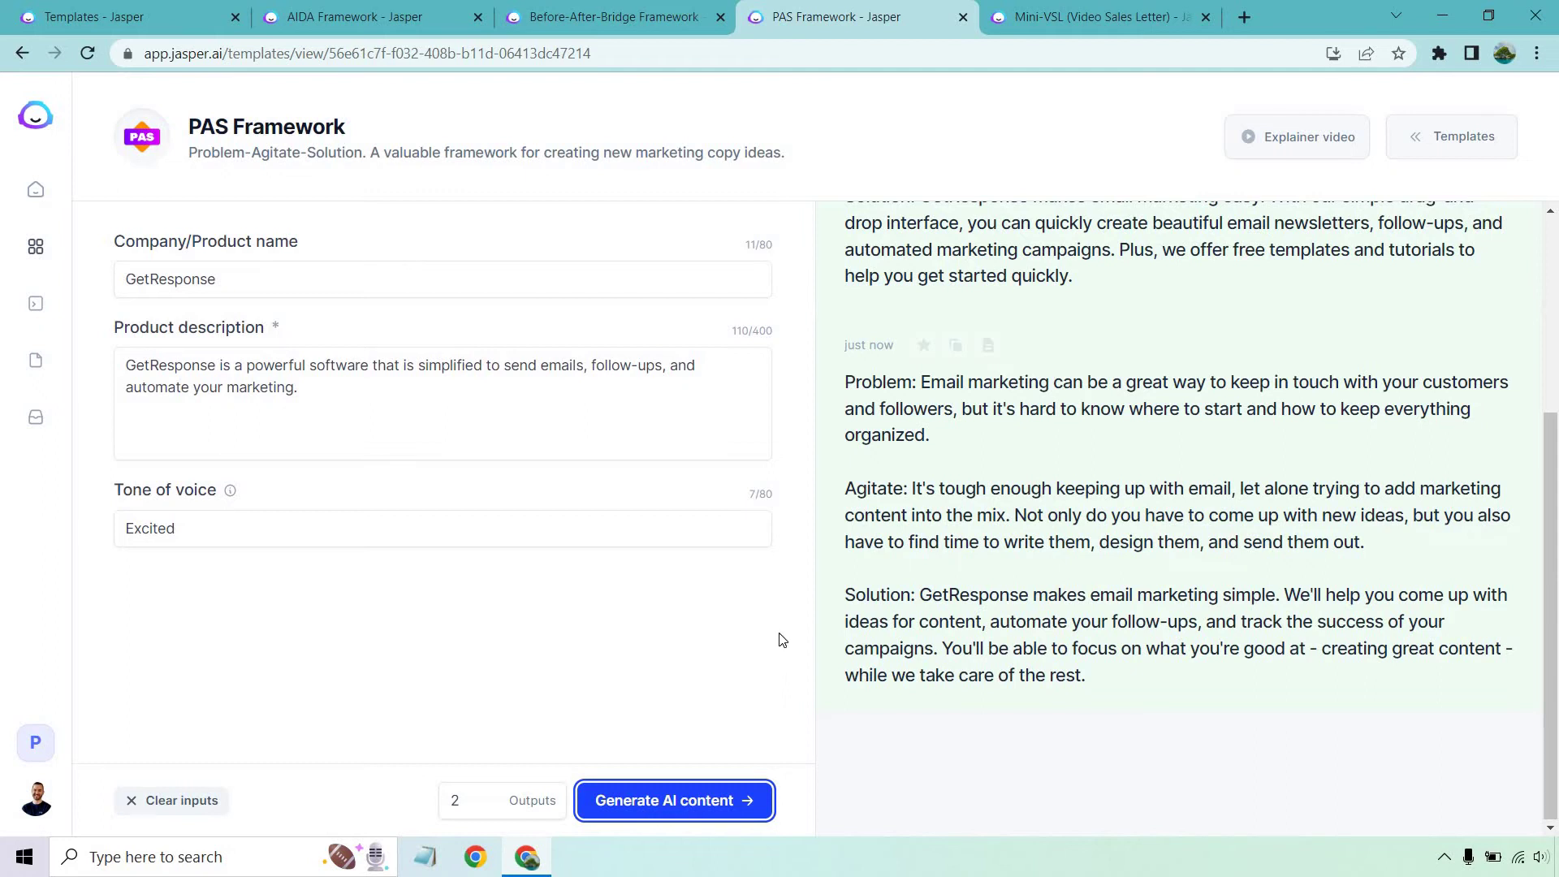
{"action": "scroll", "coordinate": [1206, 481], "scroll_direction": "up", "scroll_amount": 3}
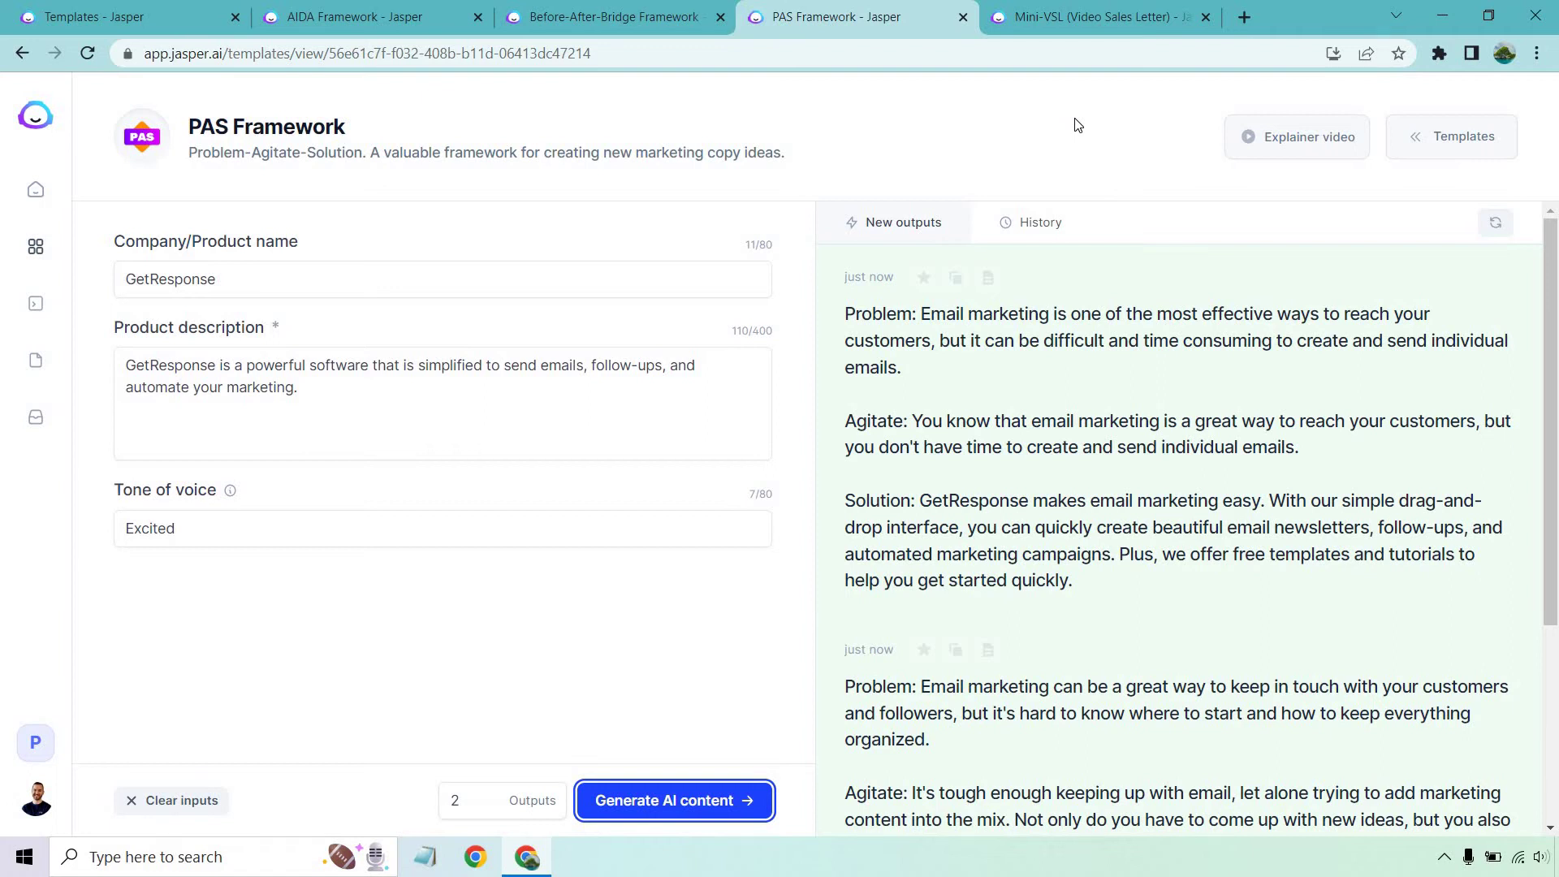
{"action": "left_click", "coordinate": [1075, 16]}
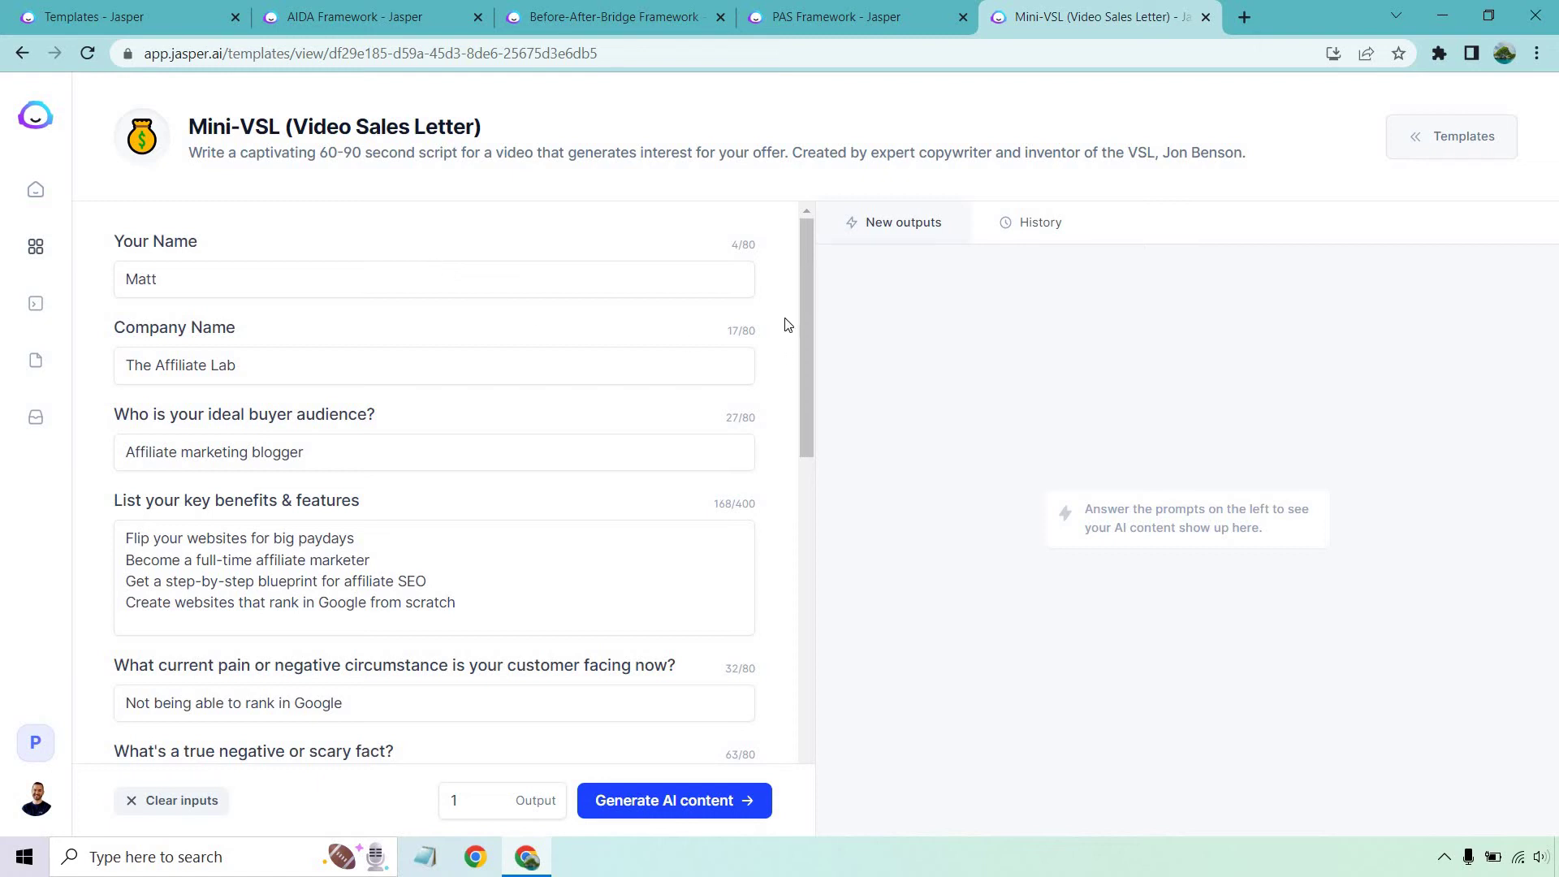
{"action": "left_click_drag", "start_coordinate": [802, 297], "coordinate": [822, 378]}
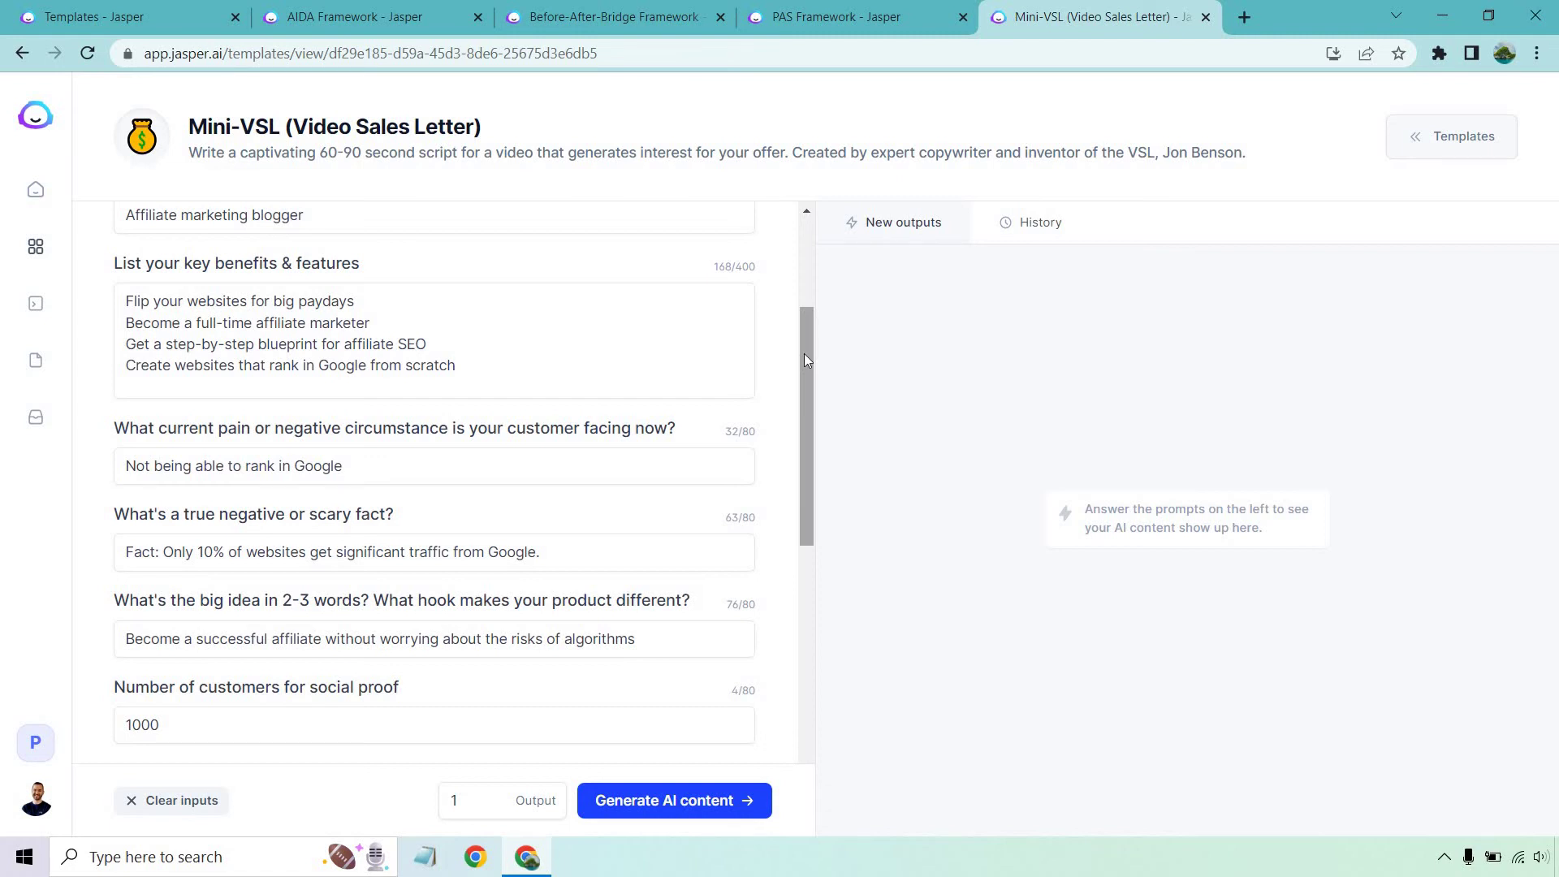
{"action": "left_click_drag", "start_coordinate": [804, 360], "coordinate": [818, 390]}
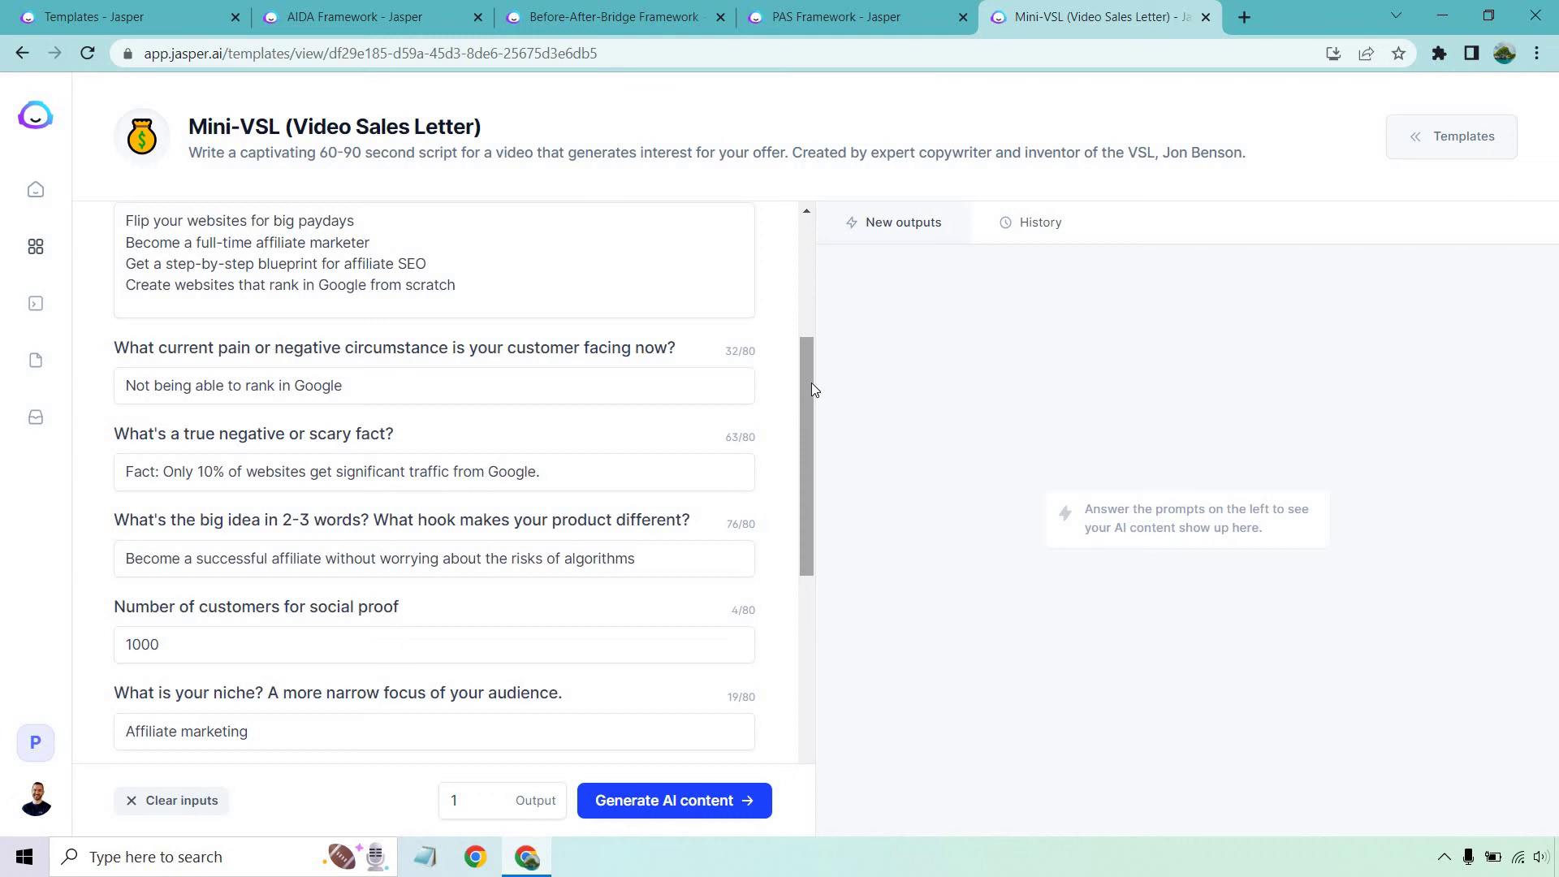
{"action": "left_click_drag", "start_coordinate": [804, 368], "coordinate": [838, 523]}
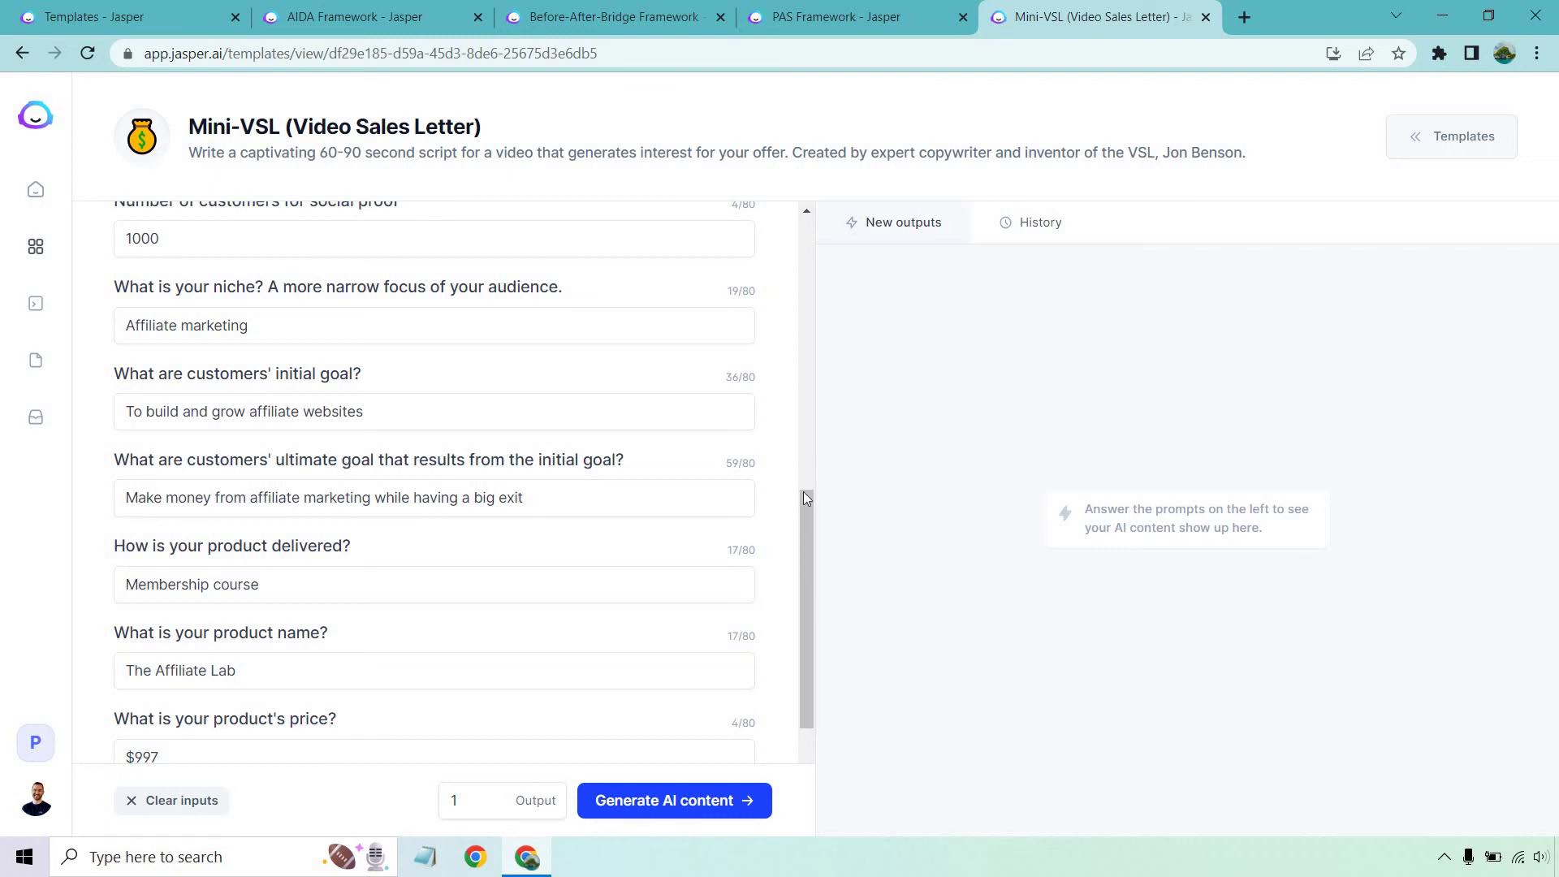
{"action": "left_click_drag", "start_coordinate": [808, 515], "coordinate": [823, 599]}
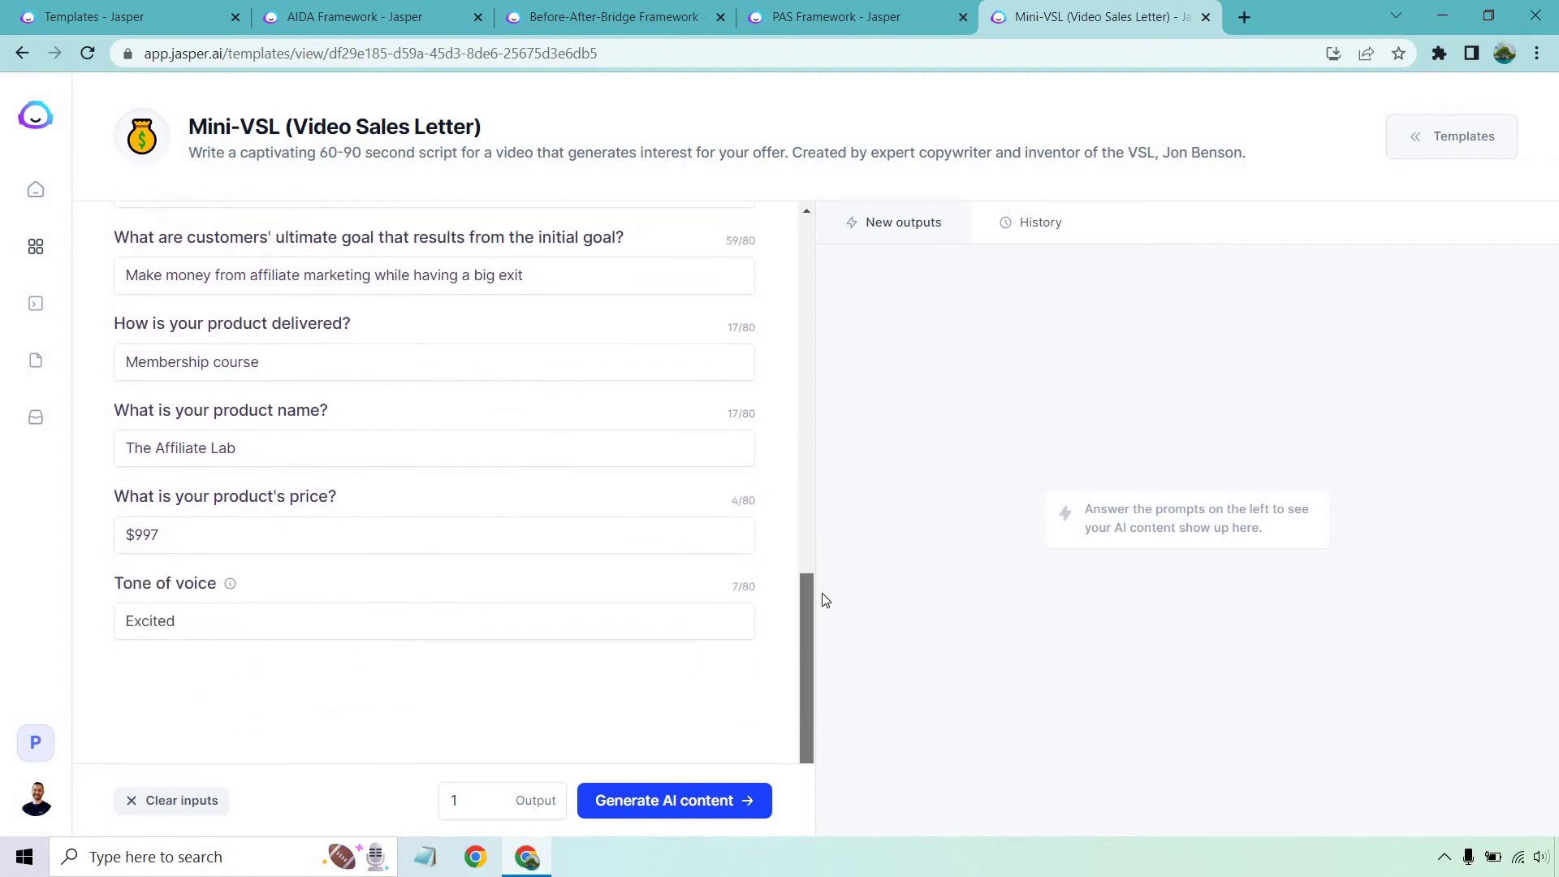
{"action": "left_click_drag", "start_coordinate": [824, 600], "coordinate": [866, 224]}
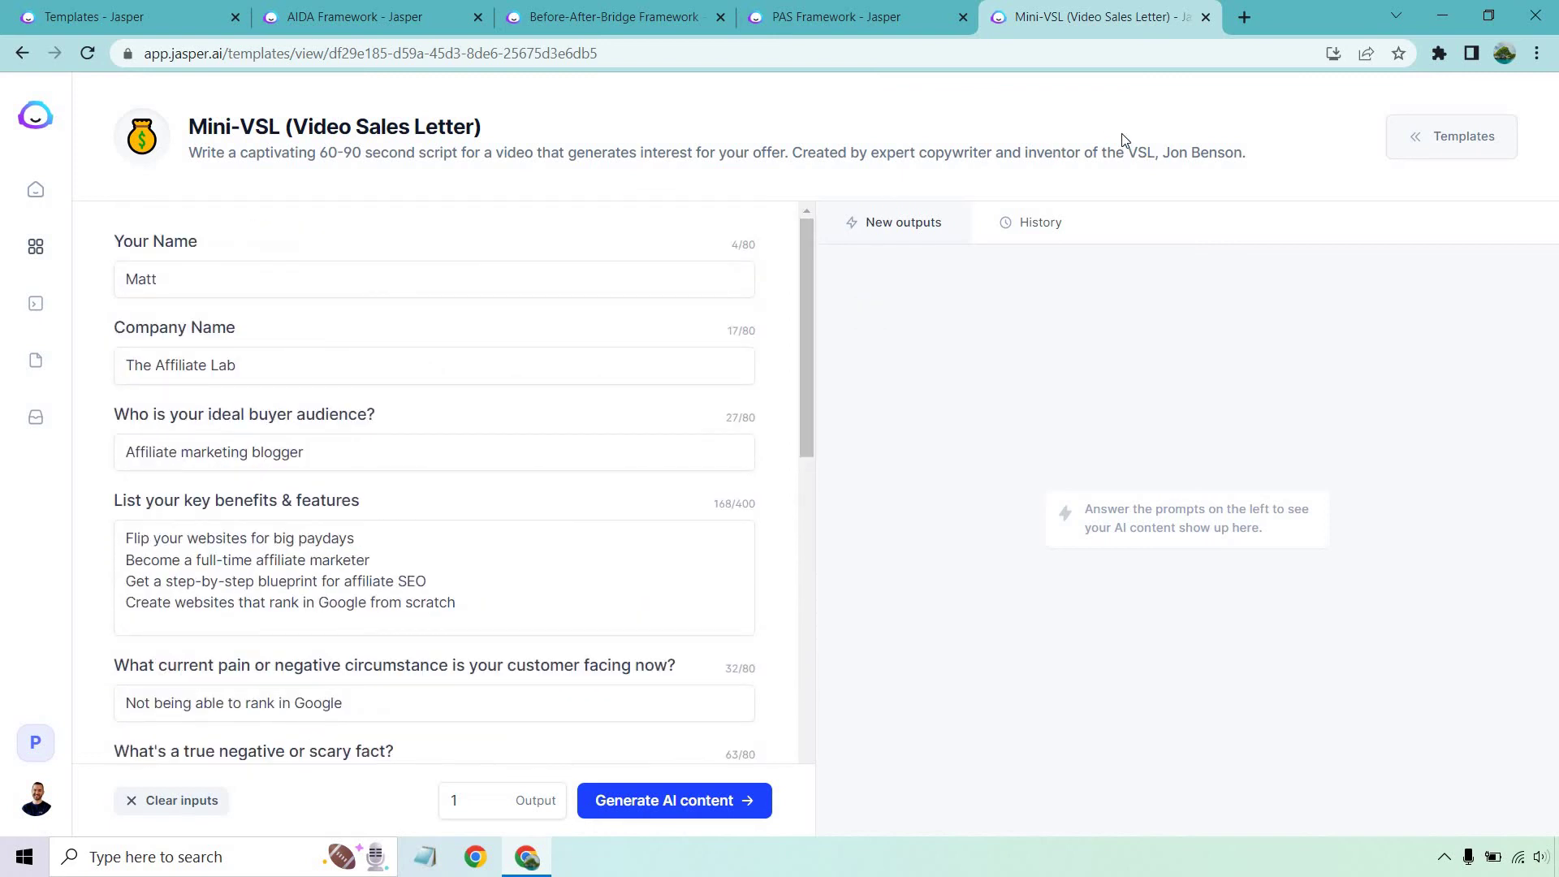
- Generate the Mini-VSL video script for The Affiliate Lab and read it through to the $997 offer
{"action": "left_click", "coordinate": [670, 800]}
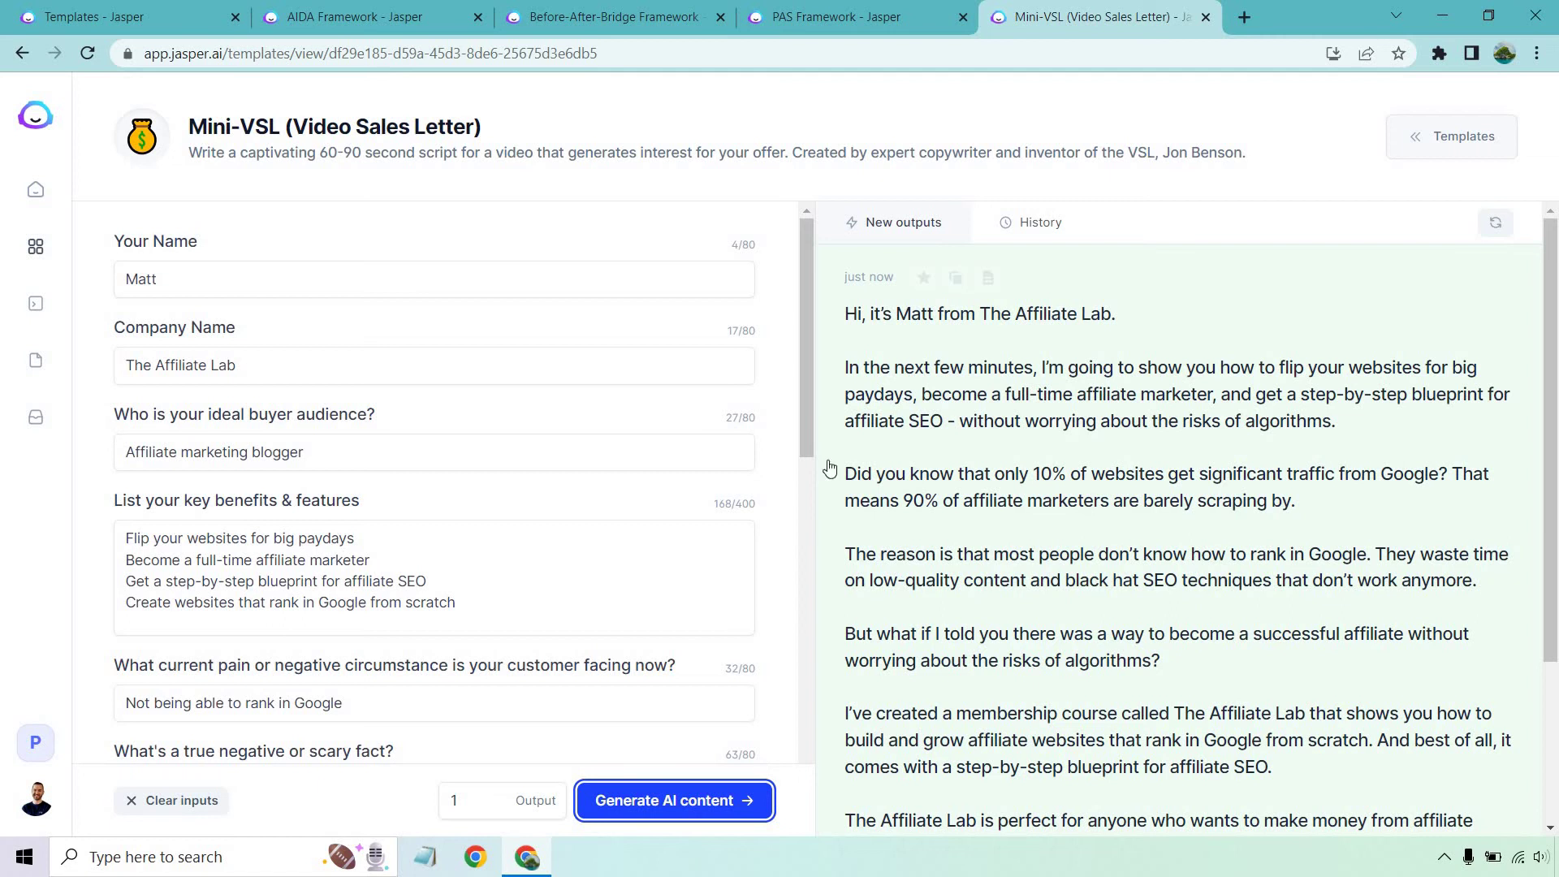
{"action": "mouse_move", "coordinate": [1169, 512]}
{"action": "scroll", "coordinate": [883, 494], "scroll_direction": "down", "scroll_amount": 1}
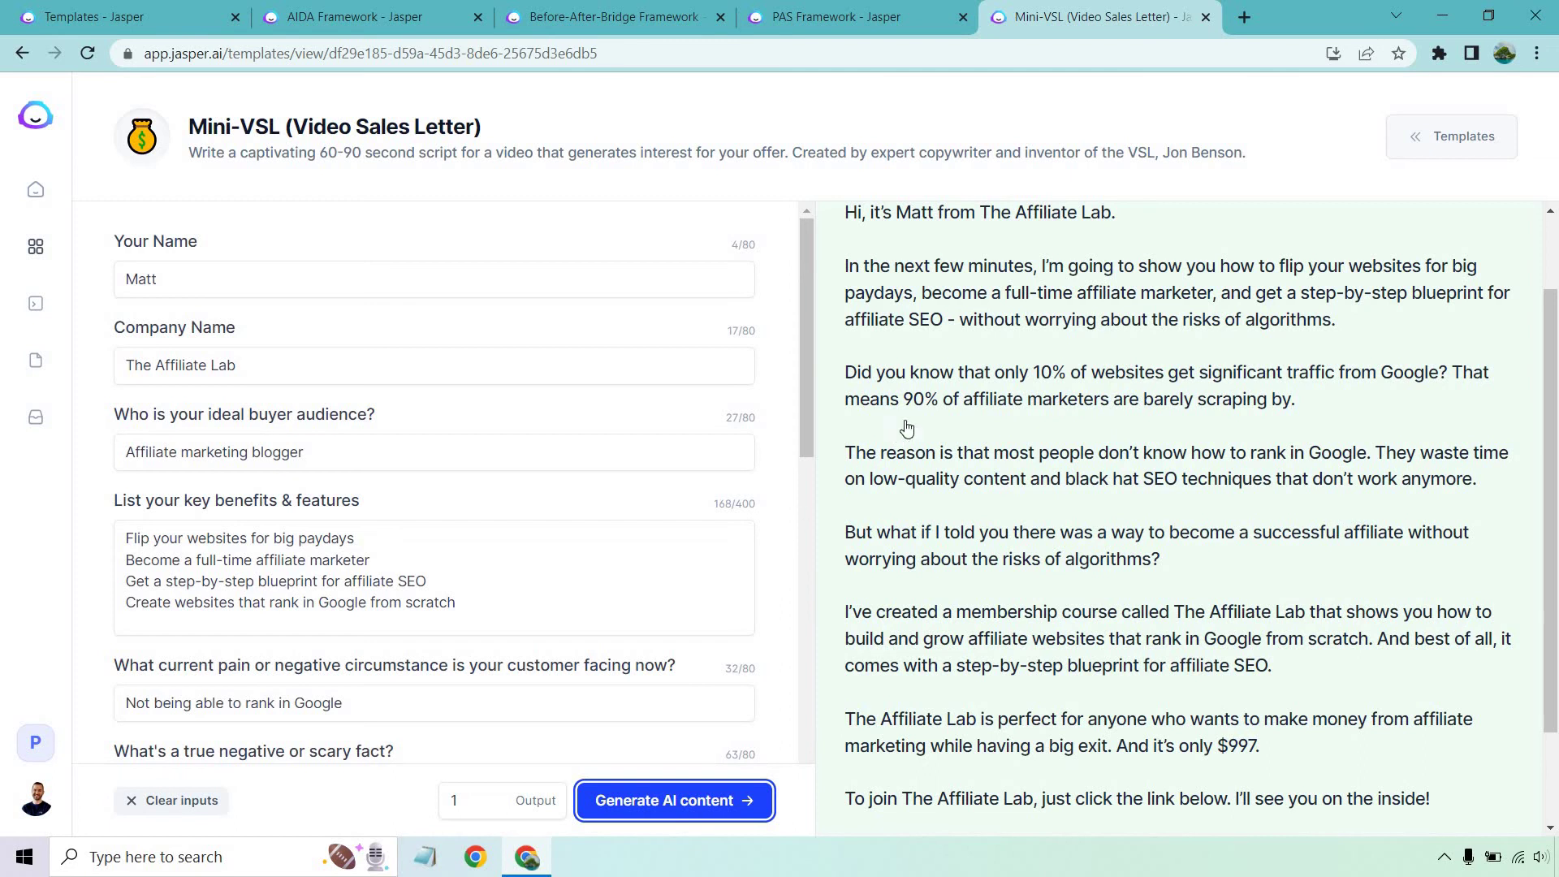
{"action": "scroll", "coordinate": [907, 426], "scroll_direction": "down", "scroll_amount": 2}
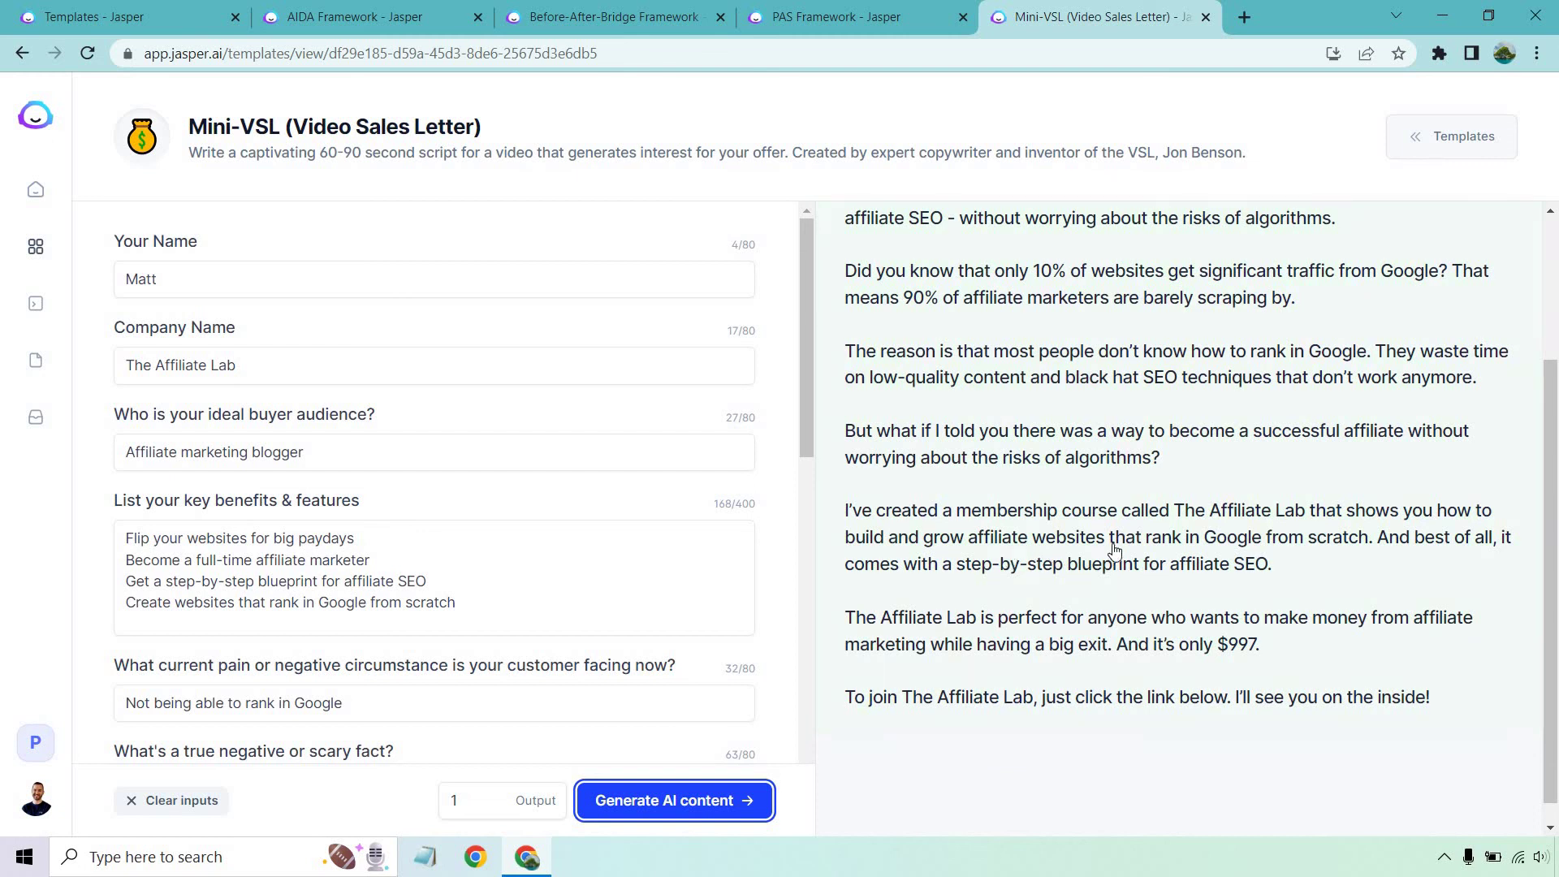
{"action": "scroll", "coordinate": [1115, 549], "scroll_direction": "up", "scroll_amount": 2}
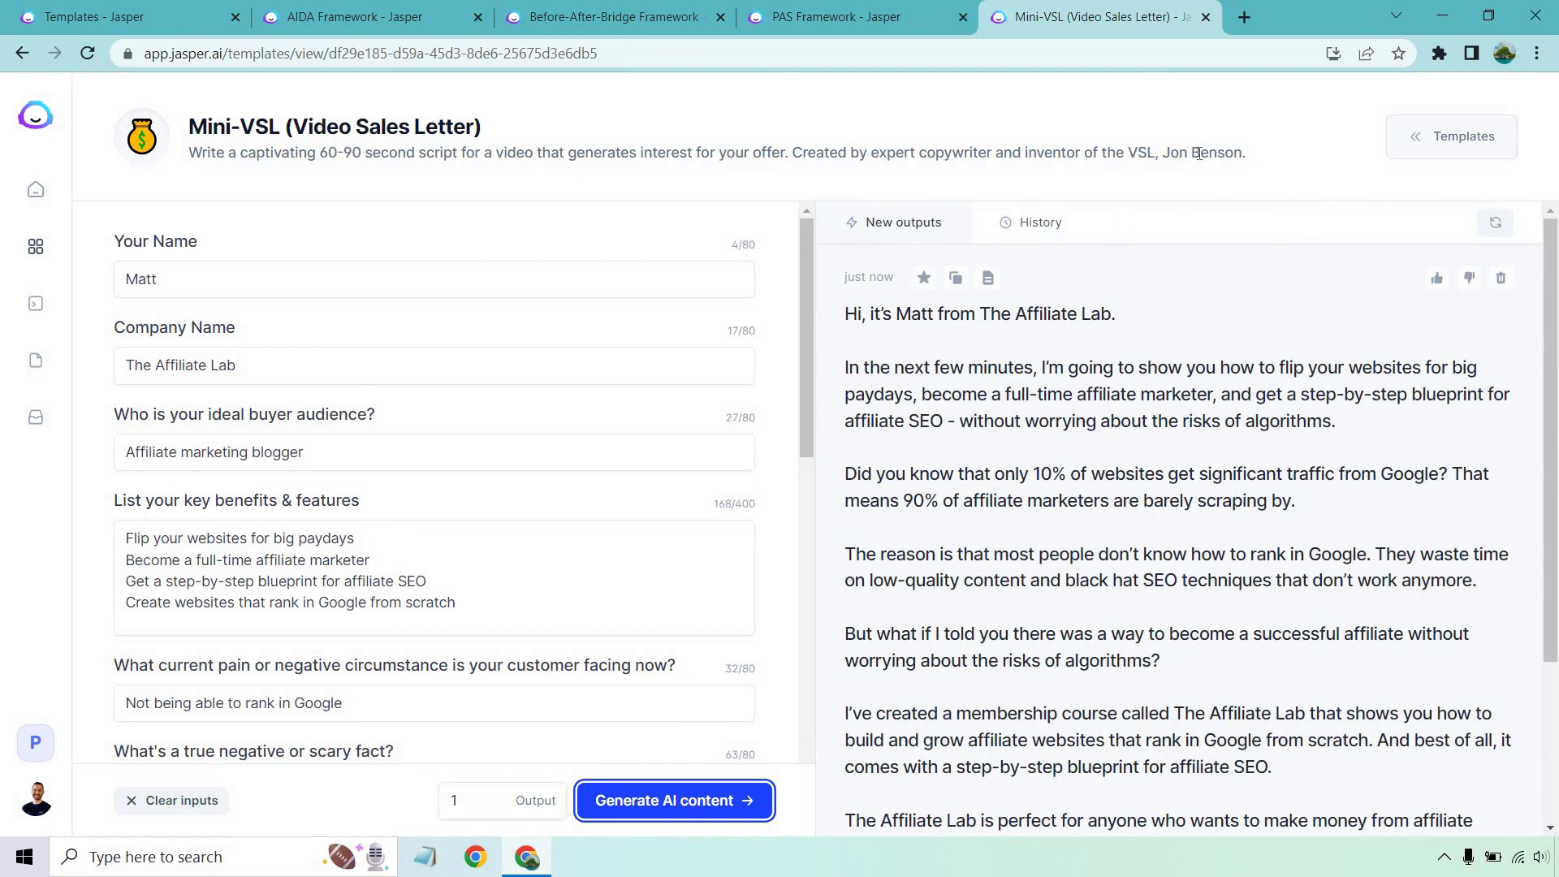